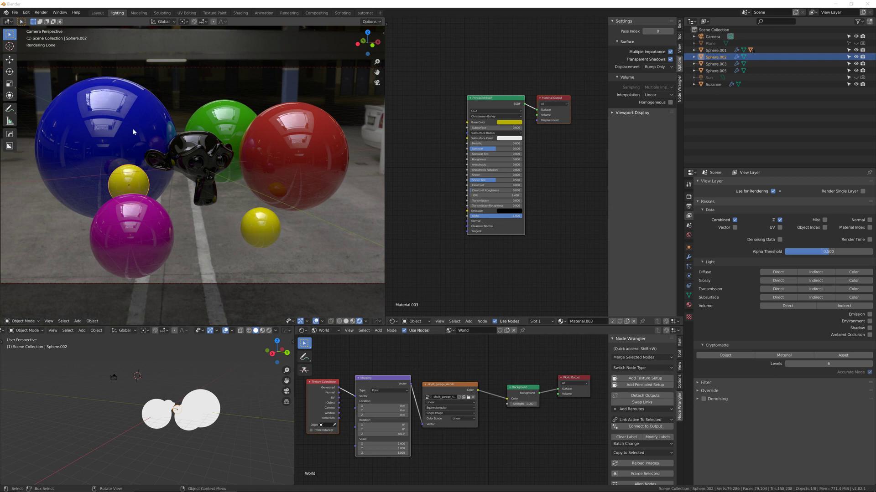
# - Enable the Object, Material and Asset Cryptomatte passes for the view layer
pyautogui.click(222, 126)
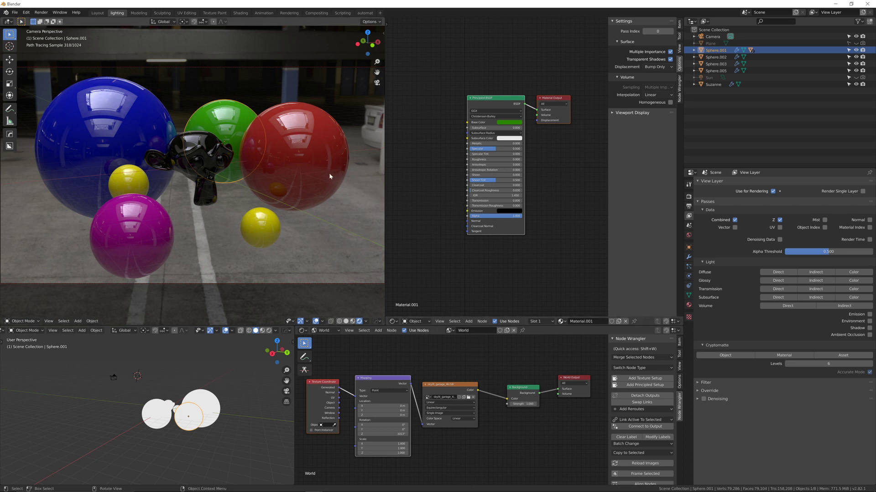
pyautogui.click(724, 356)
pyautogui.click(784, 355)
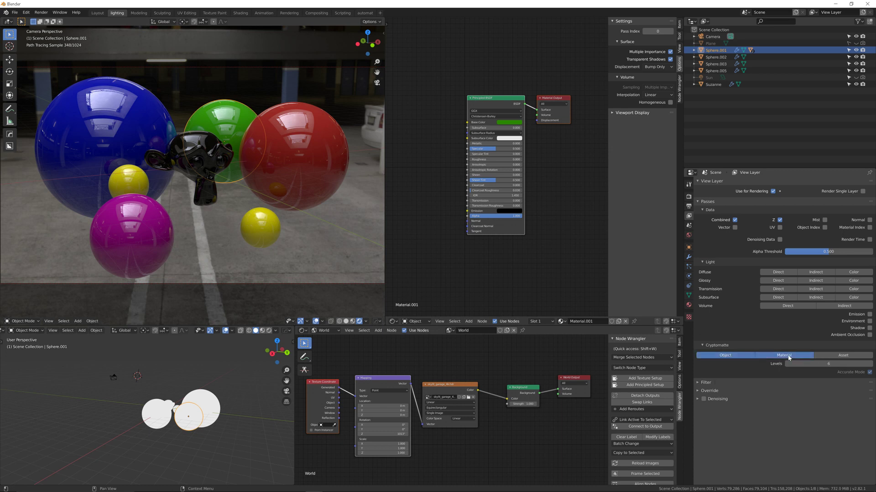
pyautogui.click(841, 356)
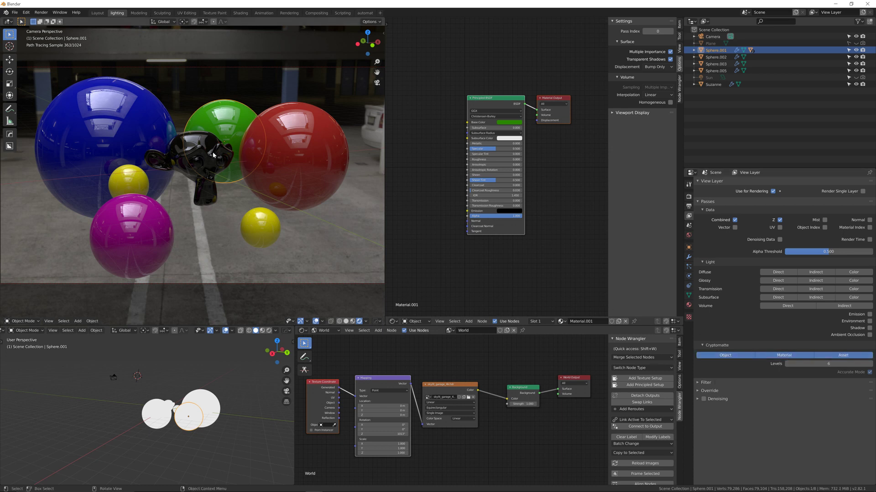
# - Render the current frame, close the result, and switch to the Compositing workspace
pyautogui.press('F12')
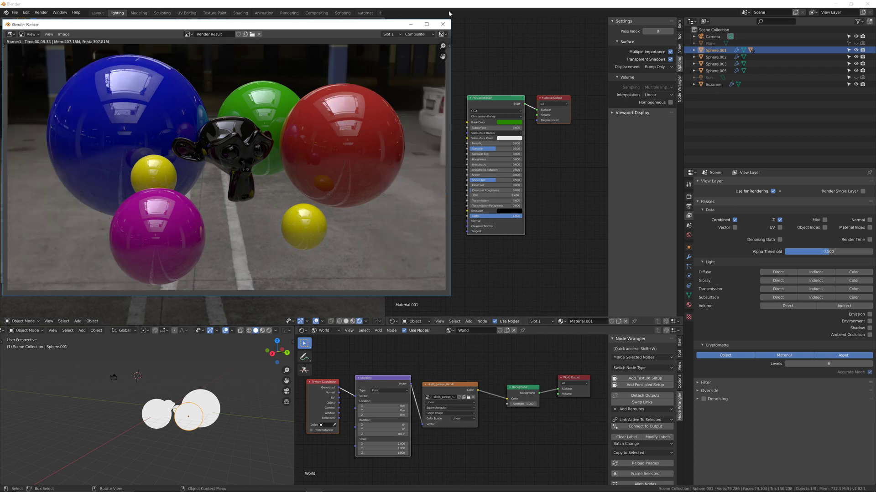
pyautogui.click(441, 24)
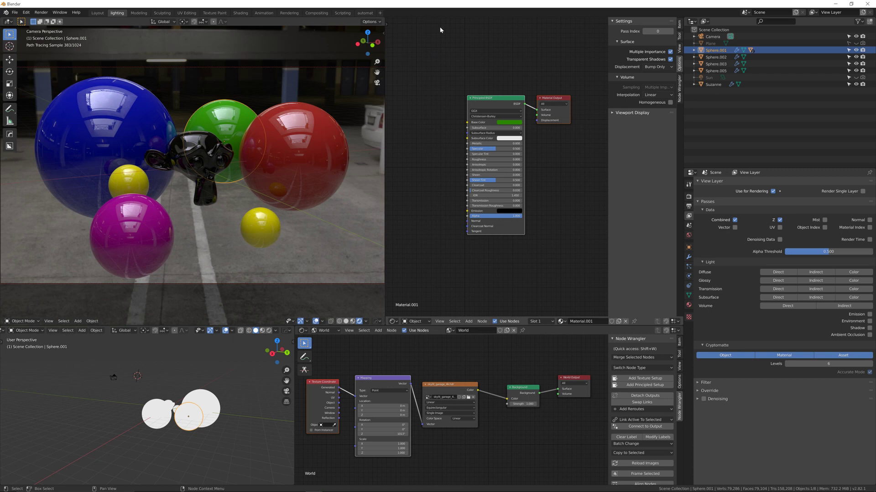
pyautogui.click(317, 14)
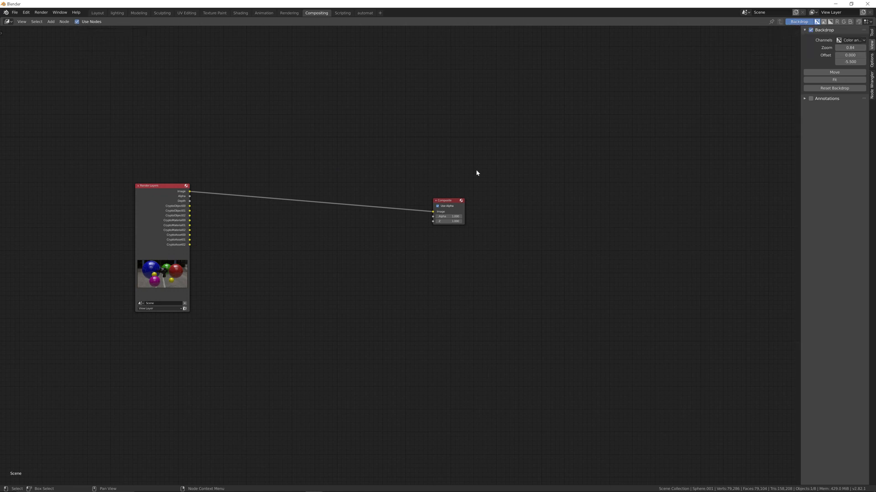
# - Add a Cryptomatte node between the Render Layers and Composite nodes
pyautogui.moveTo(257, 236); pyautogui.dragTo(314, 259, button='middle')
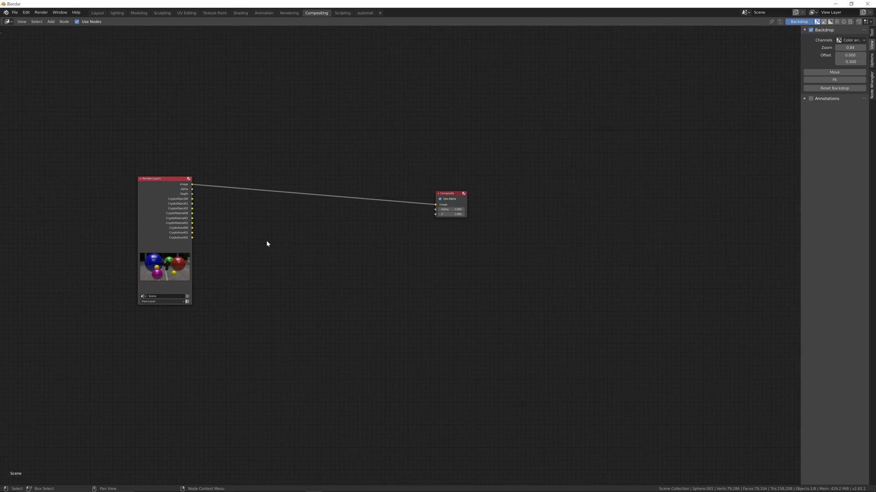
pyautogui.scroll(2, 268, 243)
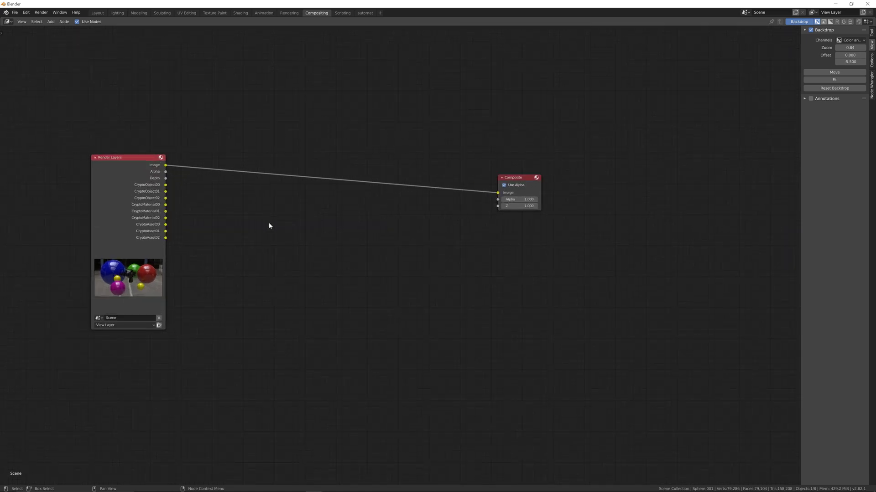
pyautogui.hotkey('shift', 'a')
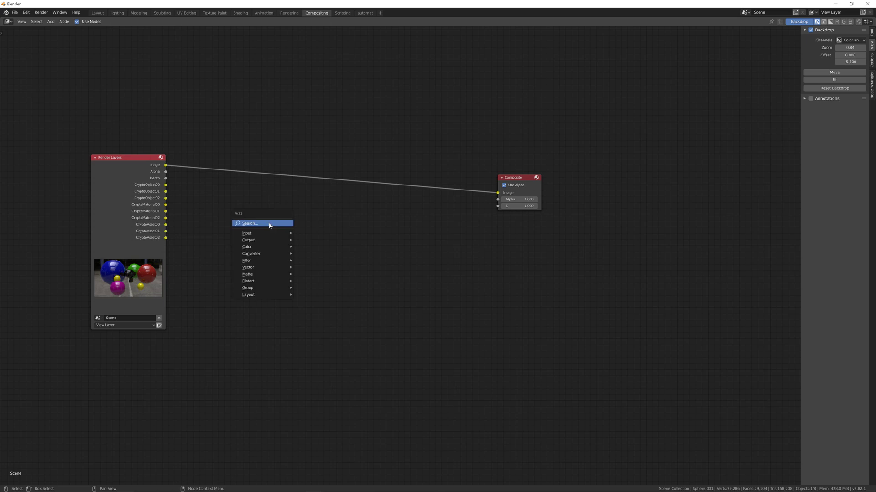
pyautogui.click(270, 226)
pyautogui.write('c')
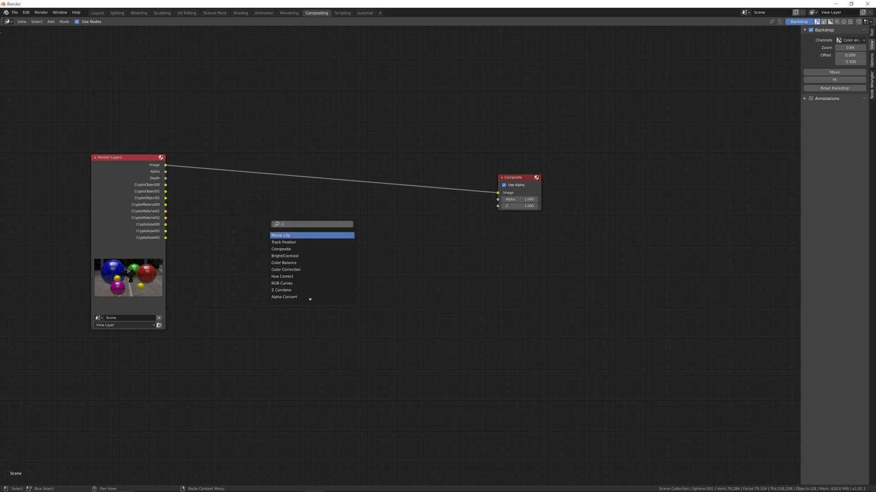
pyautogui.write('rypt')
pyautogui.press('Return')
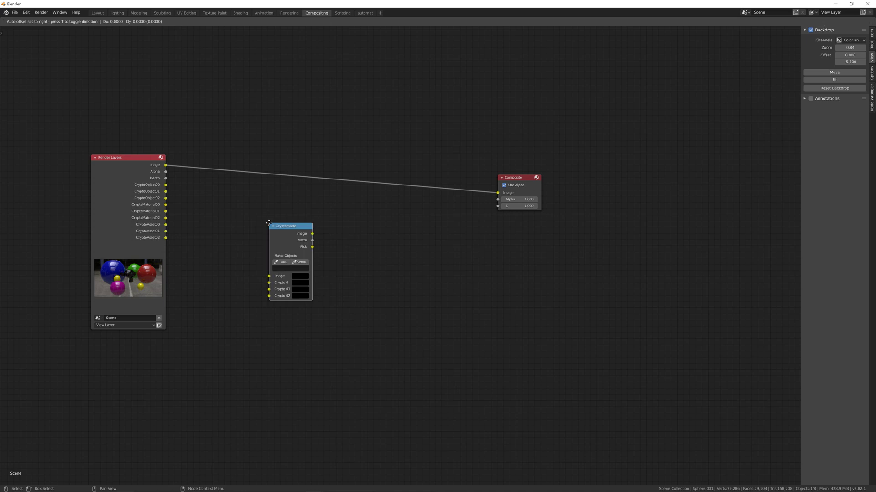
pyautogui.click(279, 203)
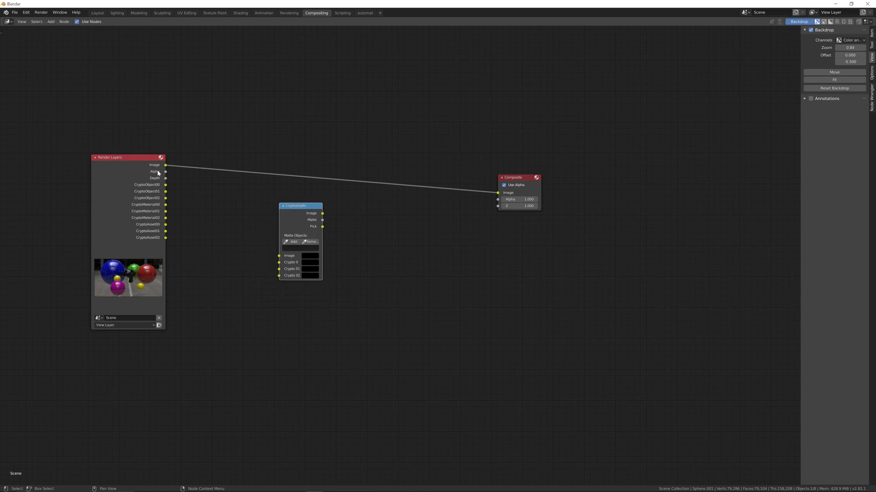
# - Connect the CryptoObject00, 01 and 02 outputs to the Cryptomatte node's Crypto 00, 01 and 02 inputs
pyautogui.moveTo(166, 186); pyautogui.dragTo(279, 262)
pyautogui.moveTo(166, 192); pyautogui.dragTo(279, 269)
pyautogui.moveTo(167, 200); pyautogui.dragTo(278, 275)
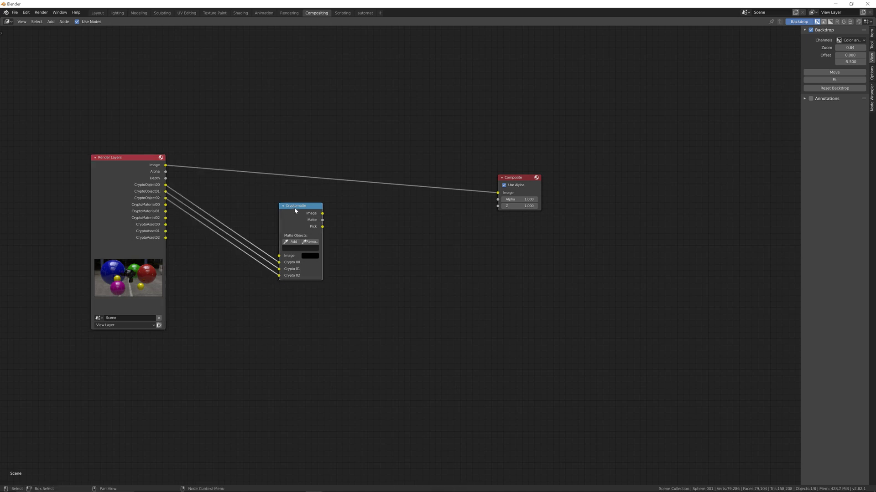
# - Duplicate the Cryptomatte node below the original and connect CryptoMaterial00, 01 and 02 to its Crypto 00, 01 and 02 inputs
pyautogui.hotkey('shift', 'd')
pyautogui.click(297, 301)
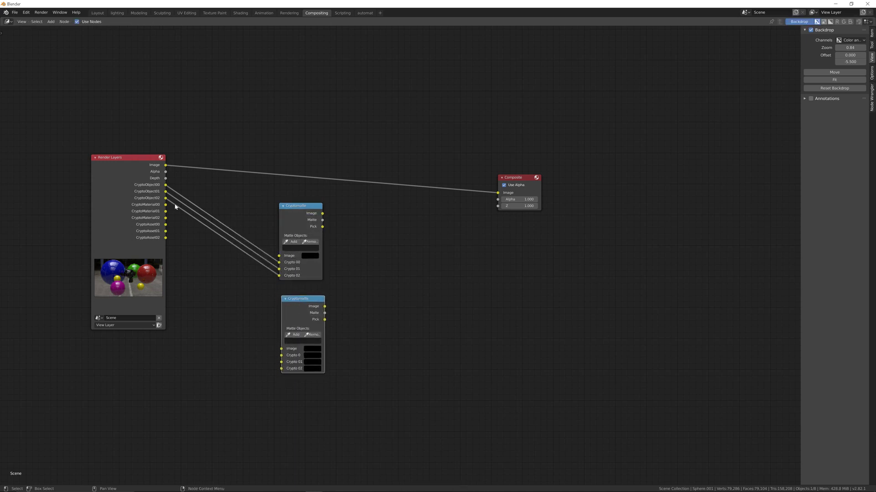
pyautogui.moveTo(165, 205); pyautogui.dragTo(281, 356)
pyautogui.moveTo(166, 211); pyautogui.dragTo(287, 364)
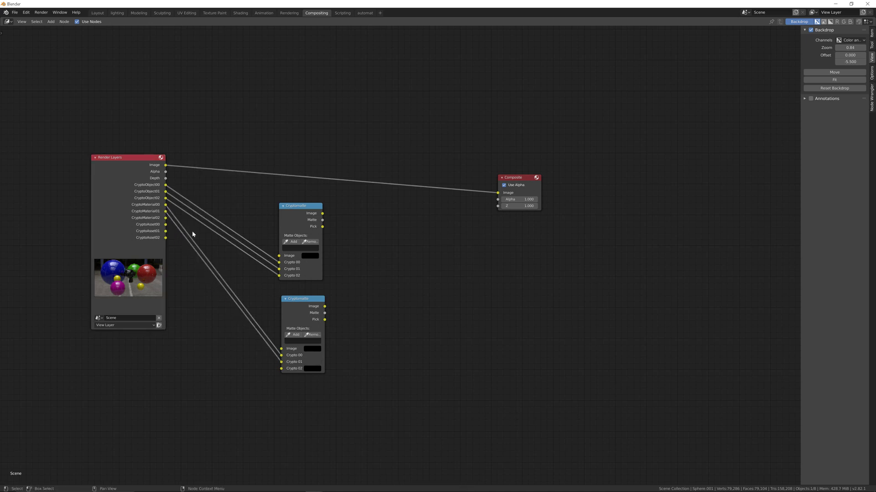
pyautogui.moveTo(165, 218); pyautogui.dragTo(281, 368)
# - Add a third Cryptomatte node by duplication and connect CryptoAsset00, 01 and 02 to its Crypto 00, 01 and 02 inputs
pyautogui.click(310, 301)
pyautogui.hotkey('shift', 'd')
pyautogui.click(301, 378)
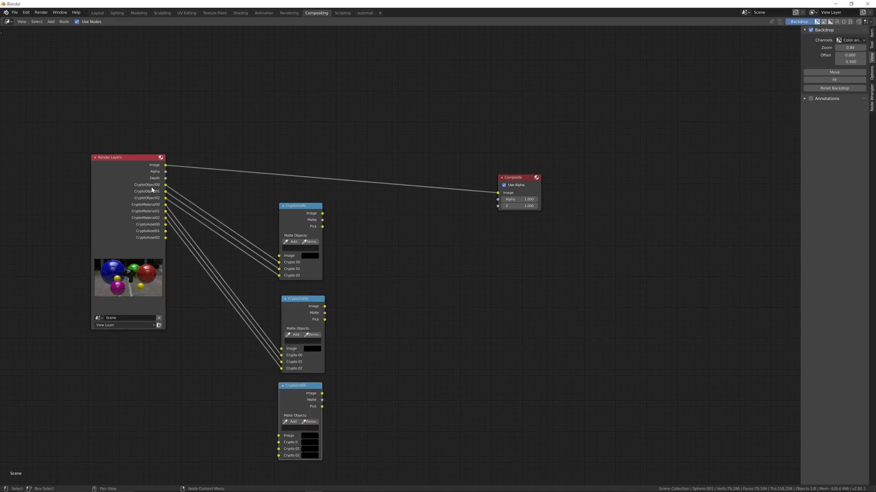
pyautogui.moveTo(163, 222); pyautogui.dragTo(169, 170, button='middle')
pyautogui.moveTo(156, 155); pyautogui.dragTo(268, 367)
pyautogui.moveTo(156, 163); pyautogui.dragTo(269, 379)
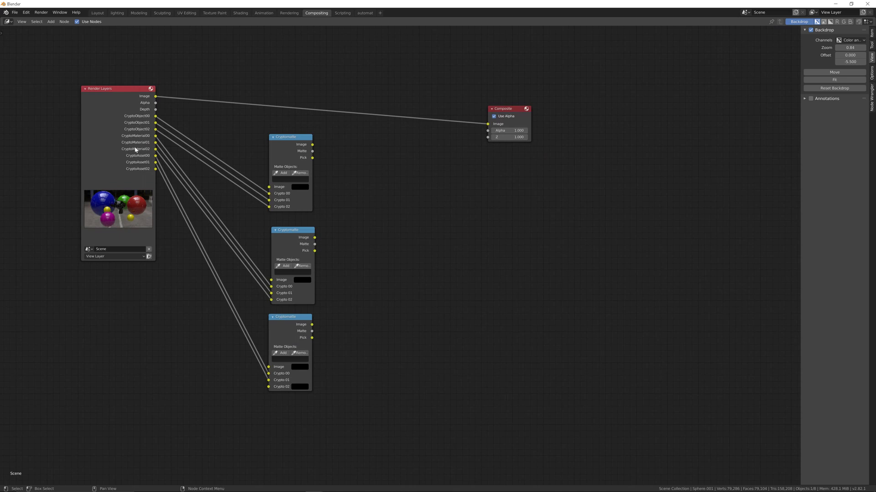
pyautogui.moveTo(155, 168); pyautogui.dragTo(269, 388)
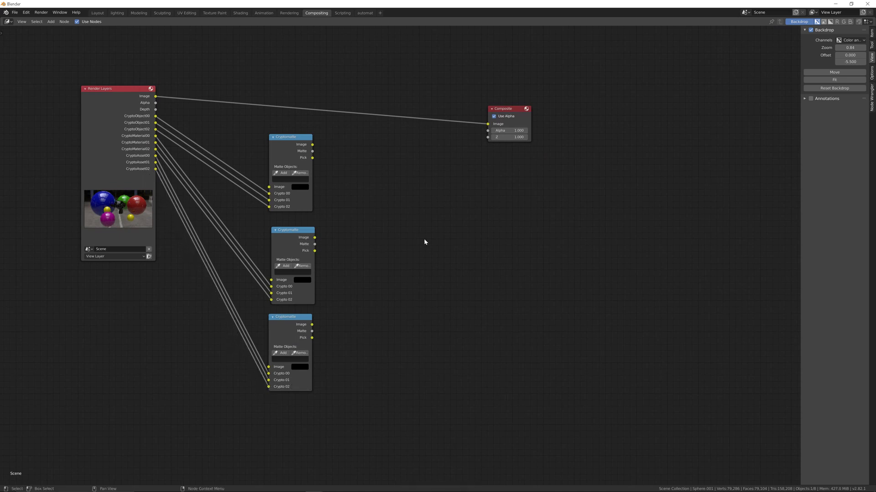
# - Add a Split Viewer node beneath the Composite node
pyautogui.moveTo(424, 241); pyautogui.dragTo(426, 251, button='middle')
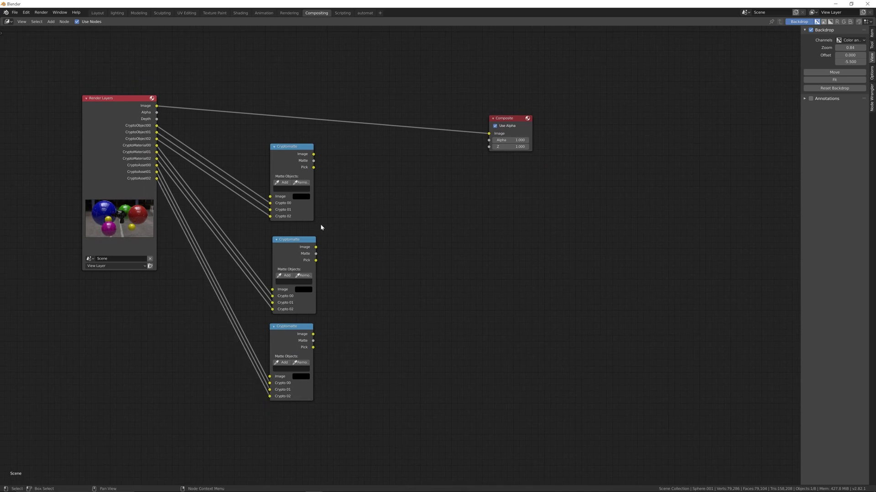
pyautogui.hotkey('shift', 'a')
pyautogui.click(429, 246)
pyautogui.write('view')
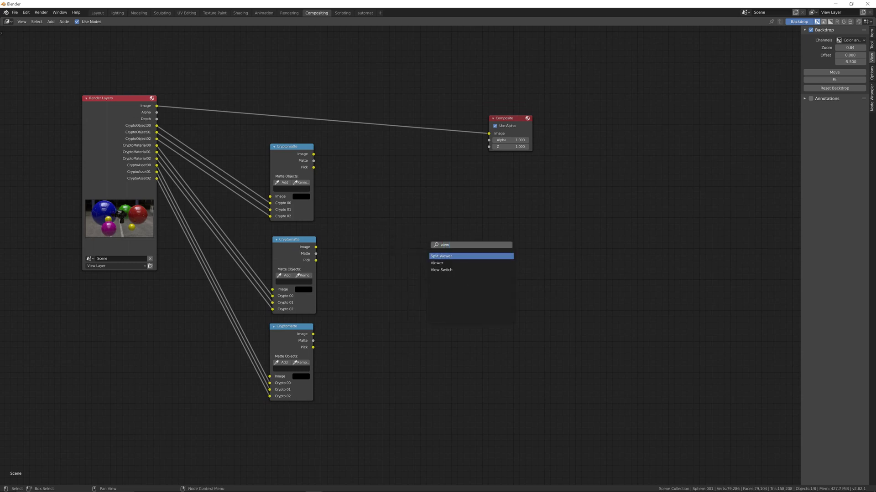
pyautogui.press('Return')
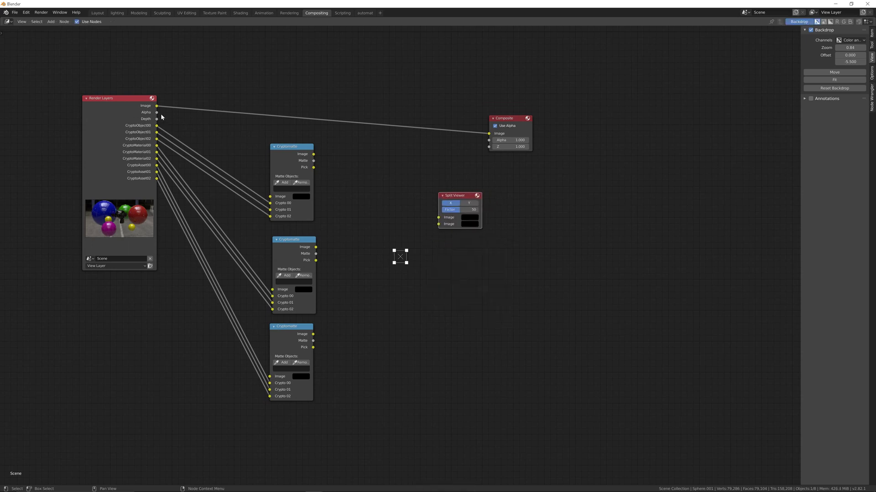
# - Connect the Render Layers Image output to the Image input of all three Cryptomatte nodes
pyautogui.moveTo(159, 106); pyautogui.dragTo(270, 196)
pyautogui.moveTo(156, 106); pyautogui.dragTo(272, 290)
pyautogui.moveTo(157, 106); pyautogui.dragTo(271, 376)
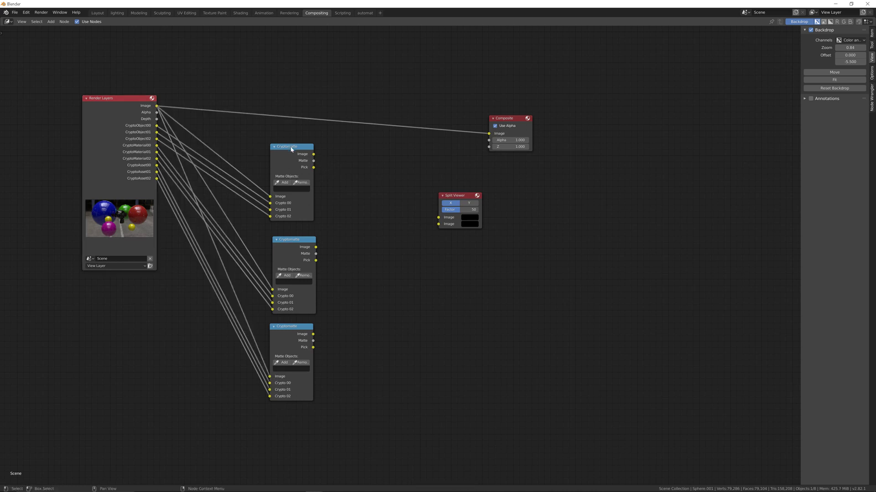
# - Connect the object Cryptomatte's Image and Pick outputs to the Split Viewer and set its factor to 100
pyautogui.moveTo(313, 155); pyautogui.dragTo(439, 218)
pyautogui.moveTo(314, 169); pyautogui.dragTo(438, 225)
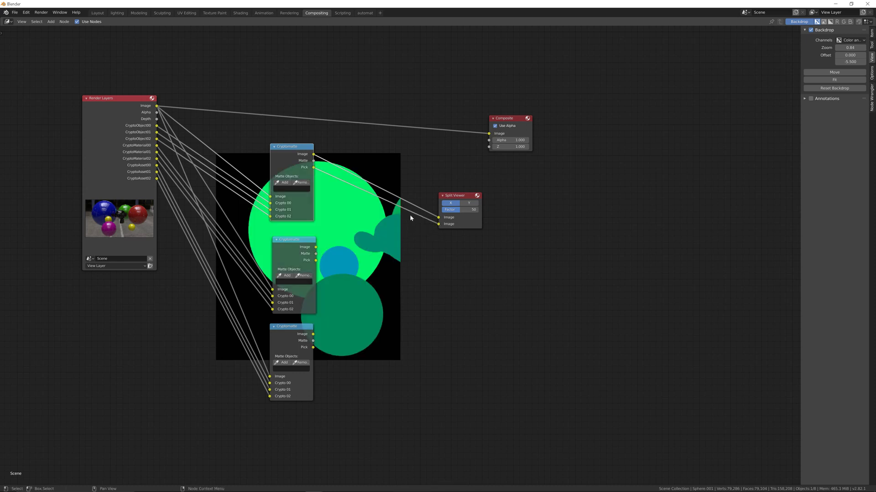
pyautogui.click(471, 213)
pyautogui.write('100')
pyautogui.press('Return')
# - Move the Split Viewer node farther away from the Cryptomatte nodes
pyautogui.moveTo(458, 196); pyautogui.dragTo(596, 229)
pyautogui.scroll(-2, 451, 253)
pyautogui.scroll(-1, 451, 253)
pyautogui.moveTo(450, 253); pyautogui.dragTo(342, 235, button='middle')
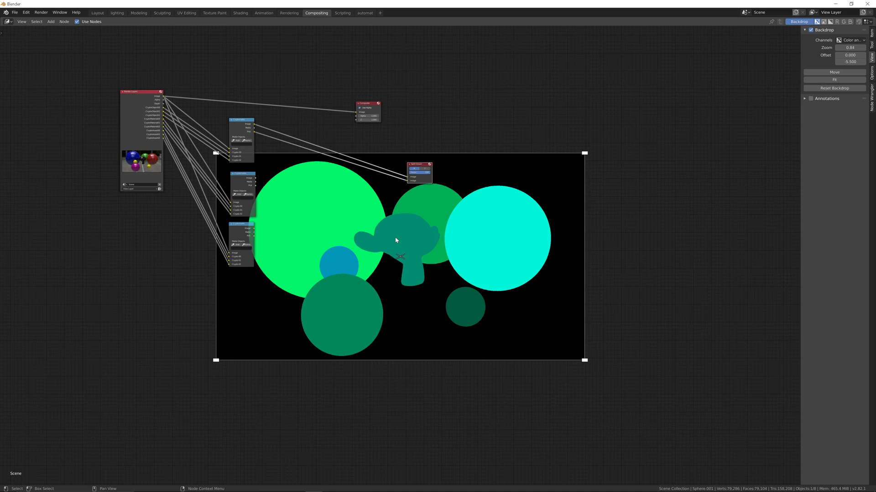
# - Add a Viewer node above the node tree and connect the Render Layers Image output to it
pyautogui.scroll(1, 279, 177)
pyautogui.moveTo(279, 177); pyautogui.dragTo(336, 249, button='middle')
pyautogui.hotkey('shift', 'a')
pyautogui.press('i')
pyautogui.write('view')
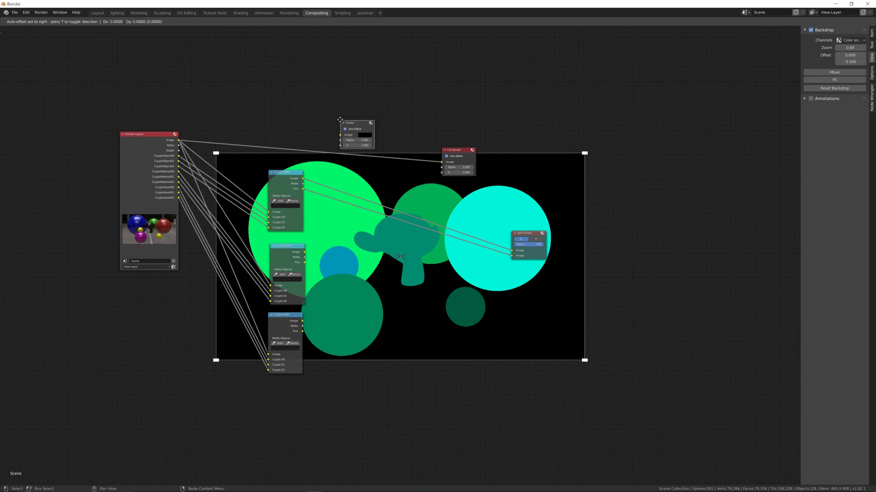
pyautogui.moveTo(340, 121); pyautogui.dragTo(340, 95)
pyautogui.moveTo(178, 142); pyautogui.dragTo(340, 110)
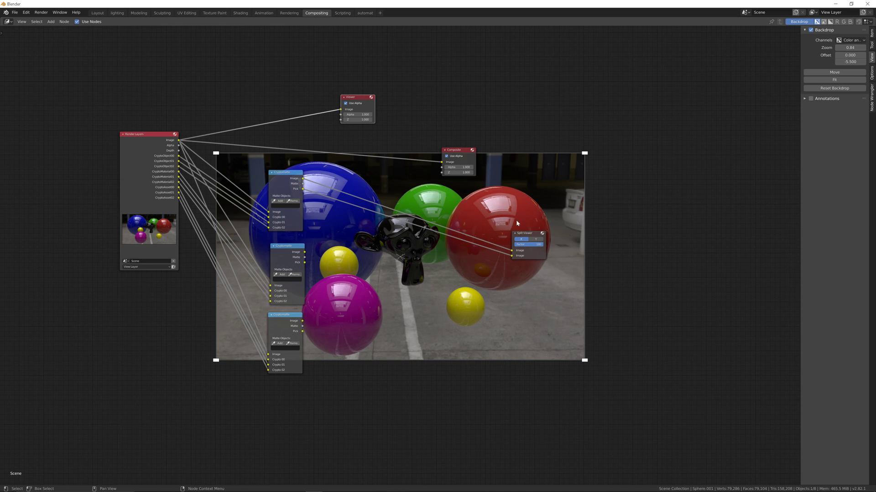
# - Show the Split Viewer's pick image and add the large blue sphere to the object Cryptomatte's matte by sampling its colour
pyautogui.click(528, 235)
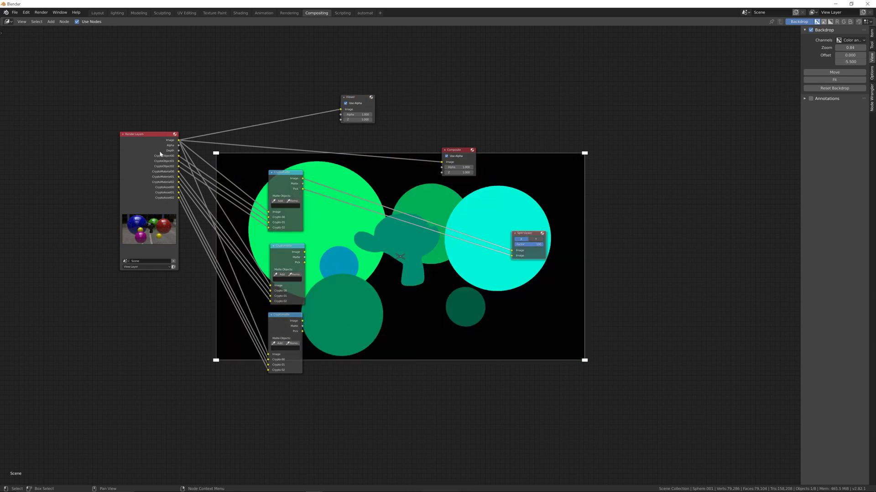
pyautogui.click(284, 176)
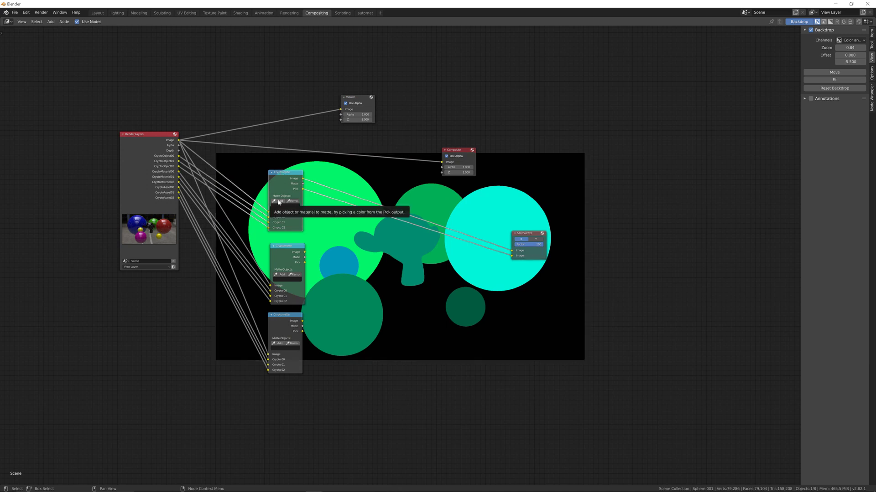
pyautogui.click(279, 201)
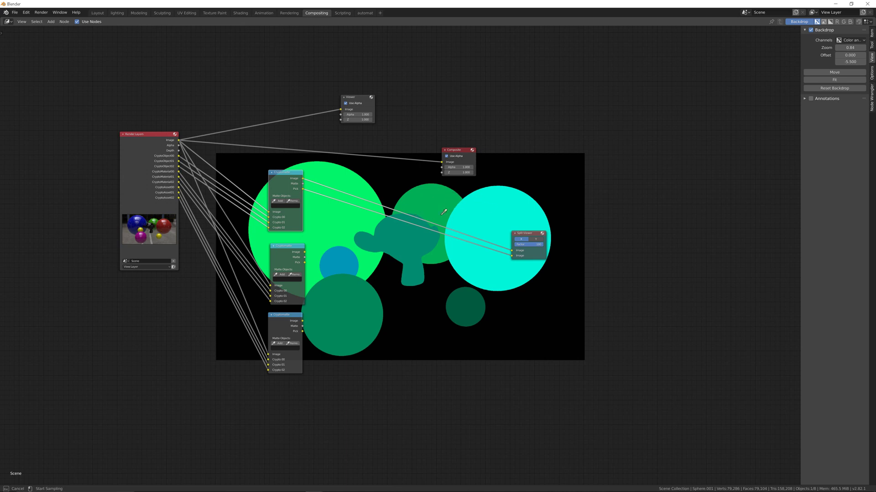
pyautogui.click(420, 200)
# - Feed the object Cryptomatte's Matte output into the Split Viewer's first image input and set the split factor to 0
pyautogui.moveTo(535, 248); pyautogui.dragTo(506, 247)
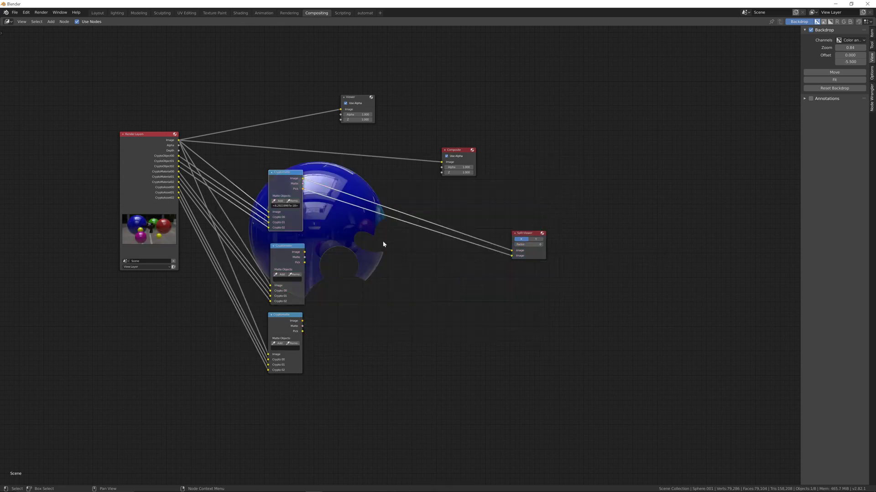
pyautogui.moveTo(478, 247); pyautogui.dragTo(508, 246)
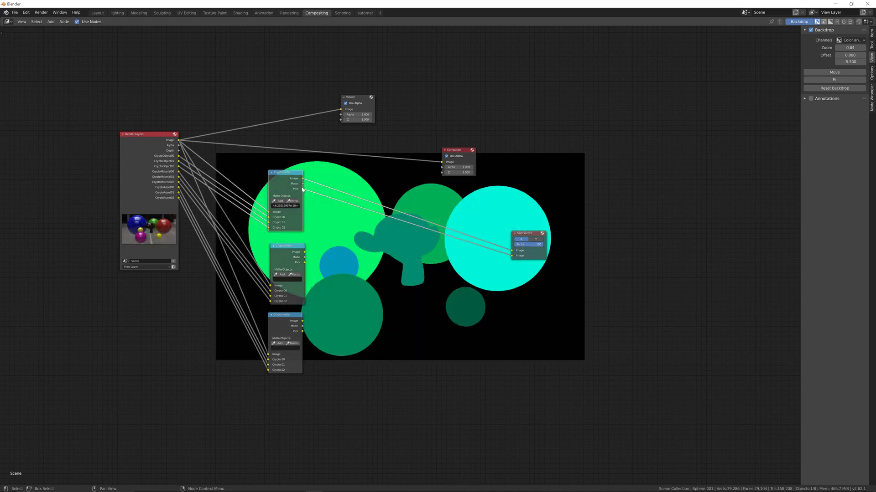
pyautogui.moveTo(303, 183); pyautogui.dragTo(506, 245)
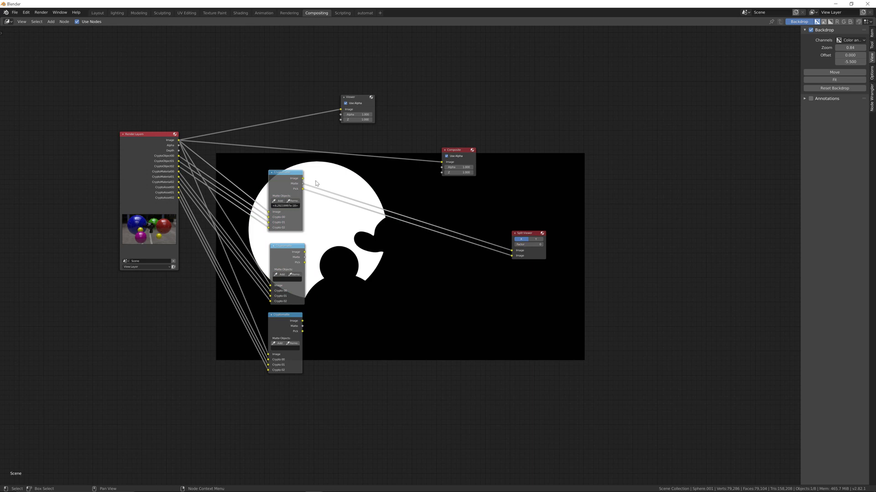
# - Duplicate the Split Viewer node below the original and connect the material Cryptomatte's Image and Pick outputs to the copy
pyautogui.moveTo(526, 235); pyautogui.dragTo(487, 221)
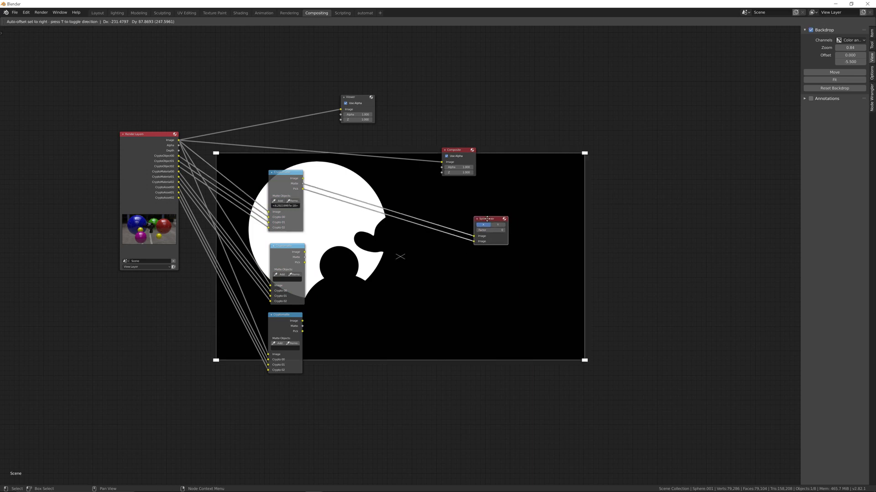
pyautogui.hotkey('shift', 'd')
pyautogui.click(488, 267)
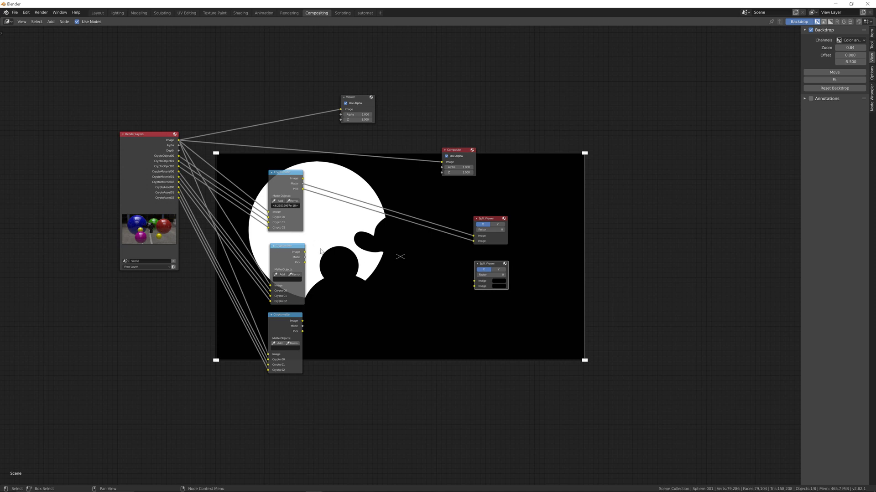
pyautogui.moveTo(305, 252); pyautogui.dragTo(474, 281)
pyautogui.moveTo(304, 263); pyautogui.dragTo(474, 286)
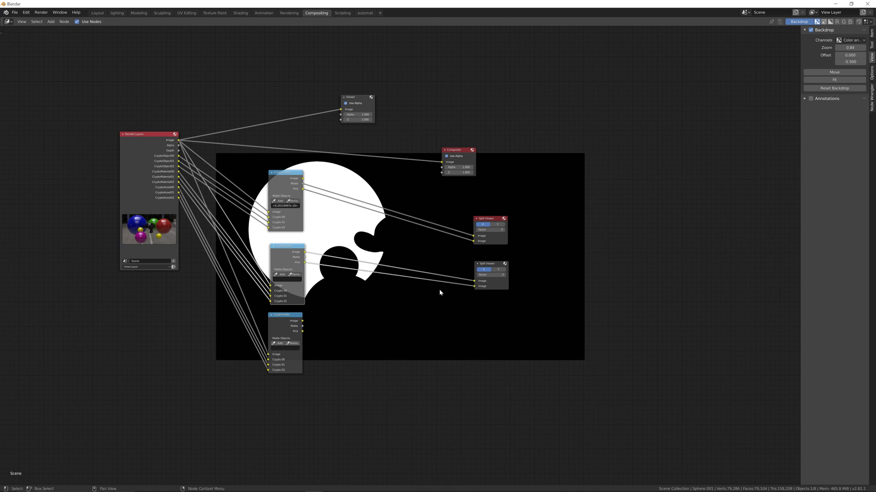
# - Display the material Cryptomatte's pick image by activating the lower Split Viewer and setting its split factor to 100
pyautogui.click(487, 267)
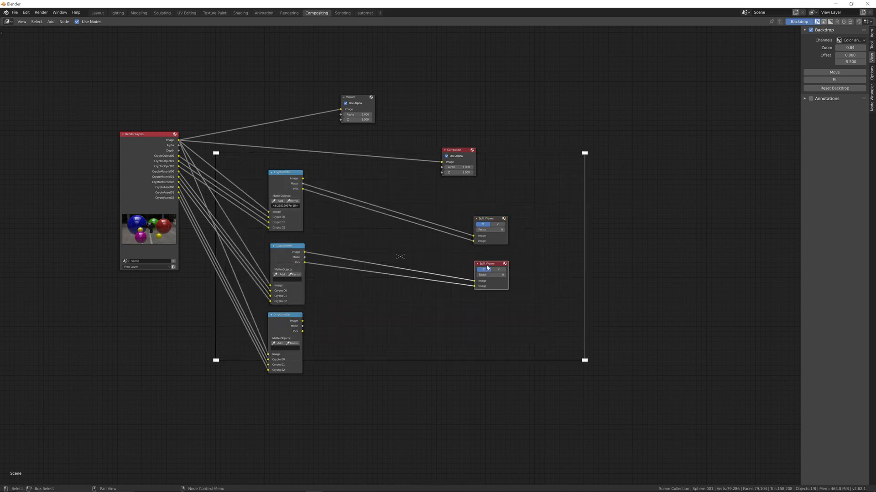
pyautogui.moveTo(481, 276); pyautogui.dragTo(494, 274)
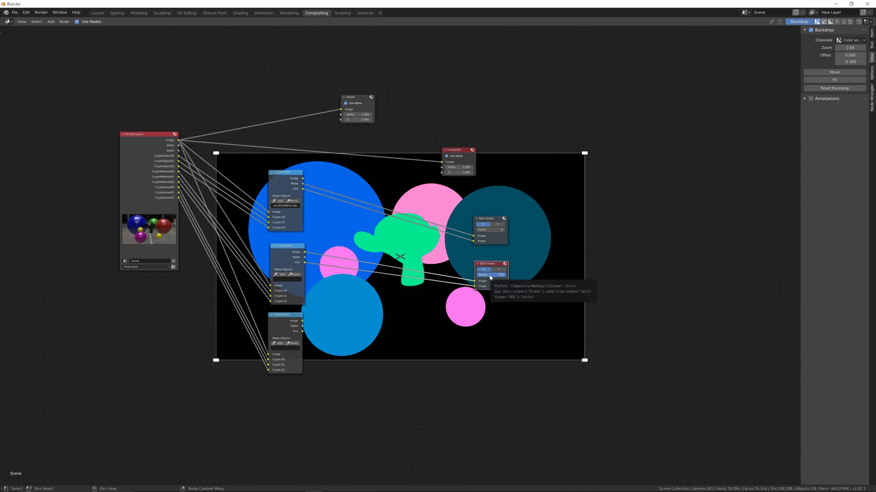
pyautogui.moveTo(498, 277)
pyautogui.mouseDown()
pyautogui.moveTo(456, 276)
pyautogui.moveTo(501, 277)
pyautogui.mouseUp()
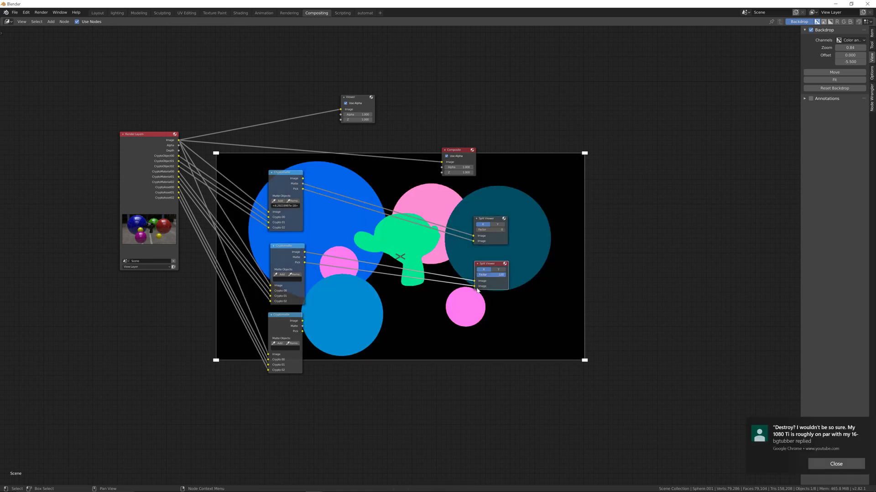
pyautogui.click(836, 464)
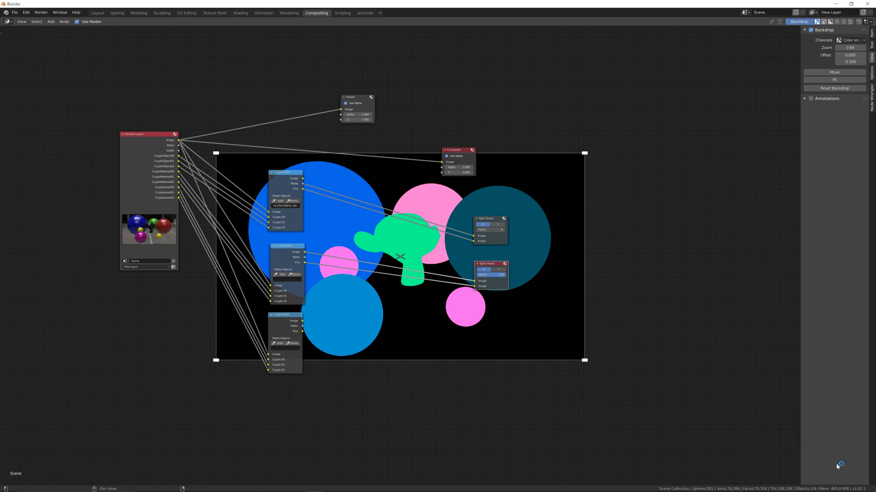
pyautogui.click(836, 463)
pyautogui.click(838, 464)
# - Add the red sphere's material to the material Cryptomatte's matte by sampling its pick colour and set the split factor to 0
pyautogui.click(281, 276)
pyautogui.click(510, 198)
pyautogui.moveTo(498, 274); pyautogui.dragTo(461, 275)
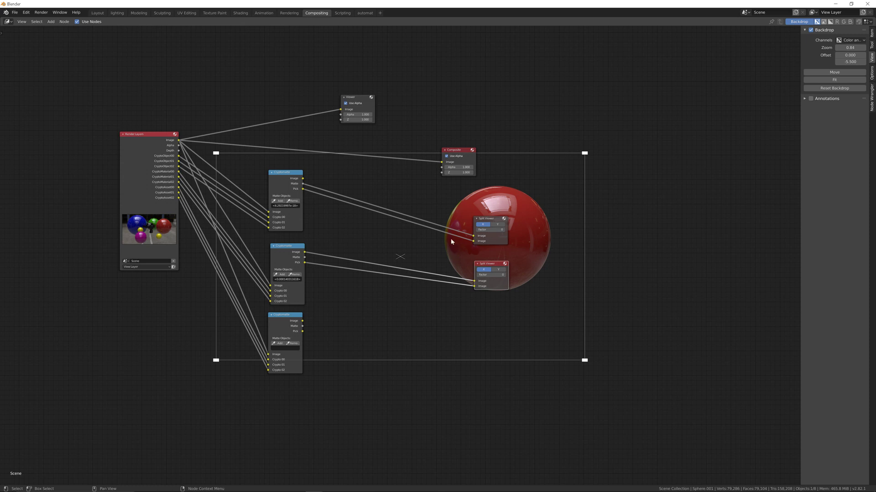
pyautogui.moveTo(478, 275)
pyautogui.mouseDown()
pyautogui.moveTo(497, 275)
pyautogui.moveTo(478, 275)
pyautogui.mouseUp()
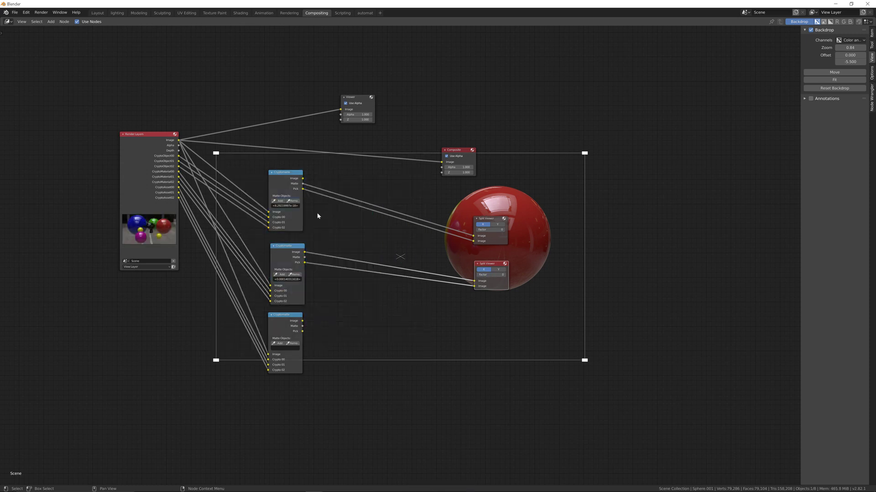
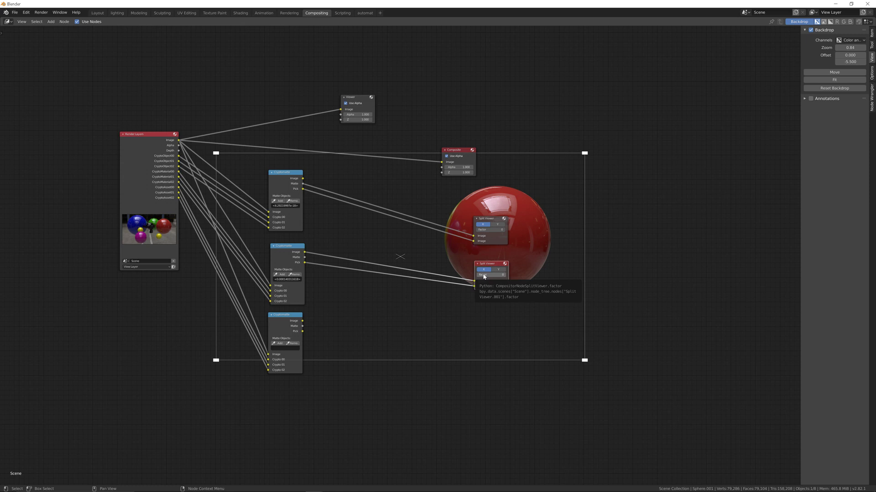
# - Remove the red sphere from the material Cryptomatte's matte using the pick image and clear the object Cryptomatte's matte entry
pyautogui.moveTo(484, 276); pyautogui.dragTo(484, 276)
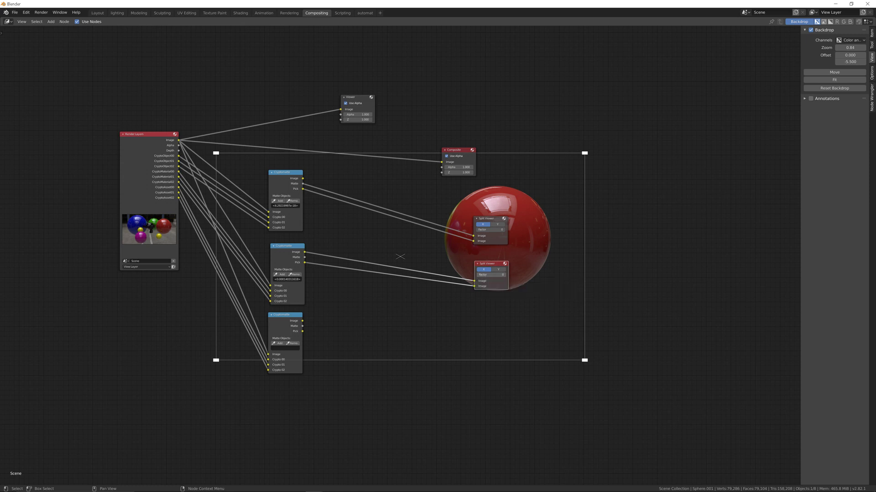
pyautogui.moveTo(484, 277); pyautogui.dragTo(501, 277)
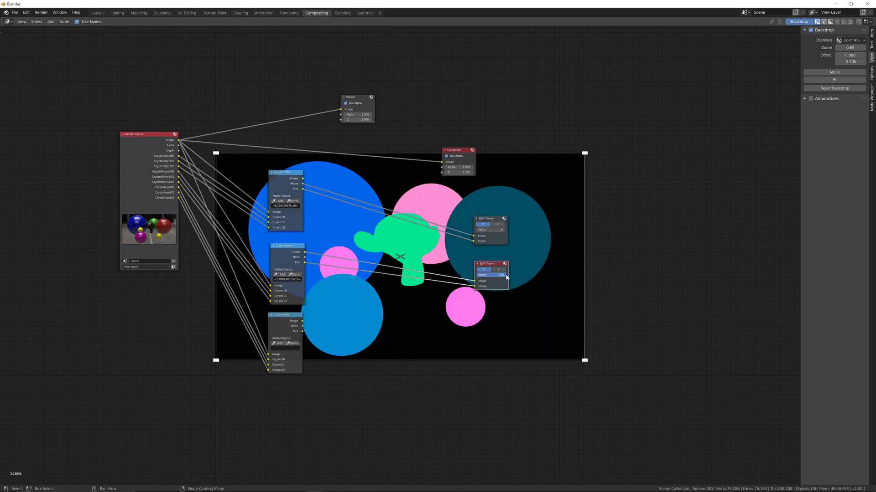
pyautogui.click(294, 275)
pyautogui.click(490, 204)
pyautogui.press('BackSpace')
pyautogui.press('Return')
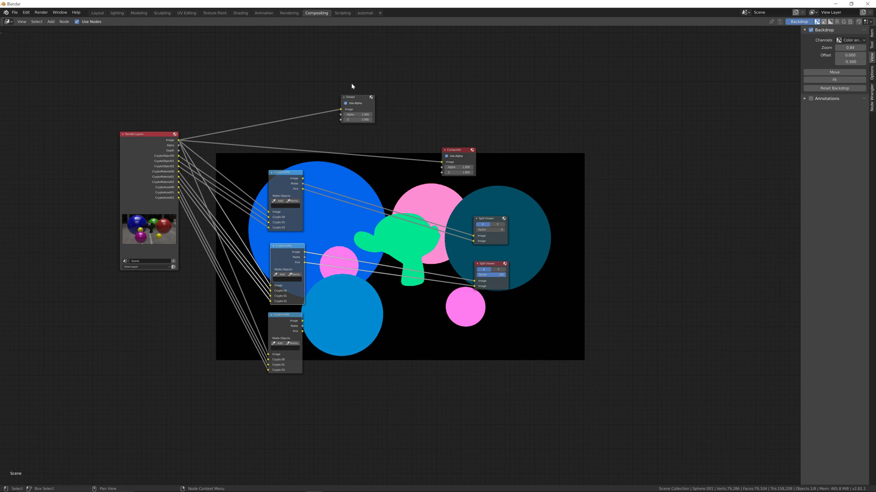
# - Compare the render with the material pick image, add the yellow spheres' material to the material Cryptomatte's matte, and set the split factor to 0
pyautogui.click(359, 101)
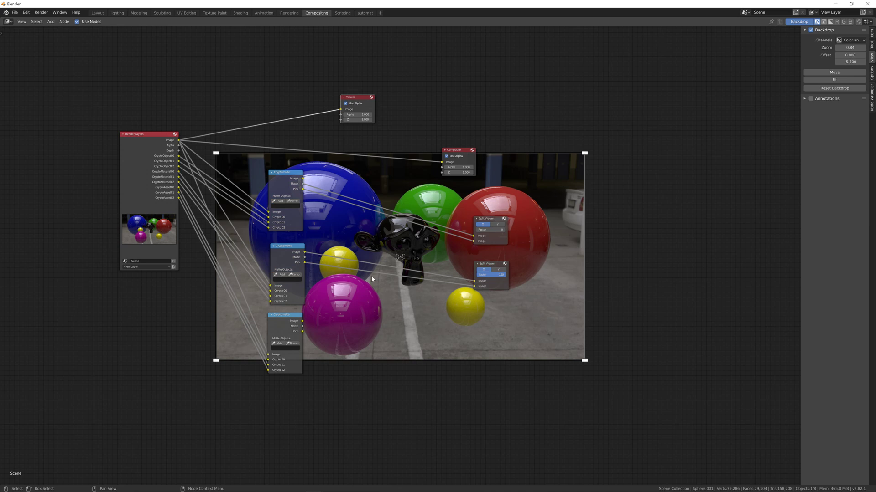
pyautogui.click(483, 265)
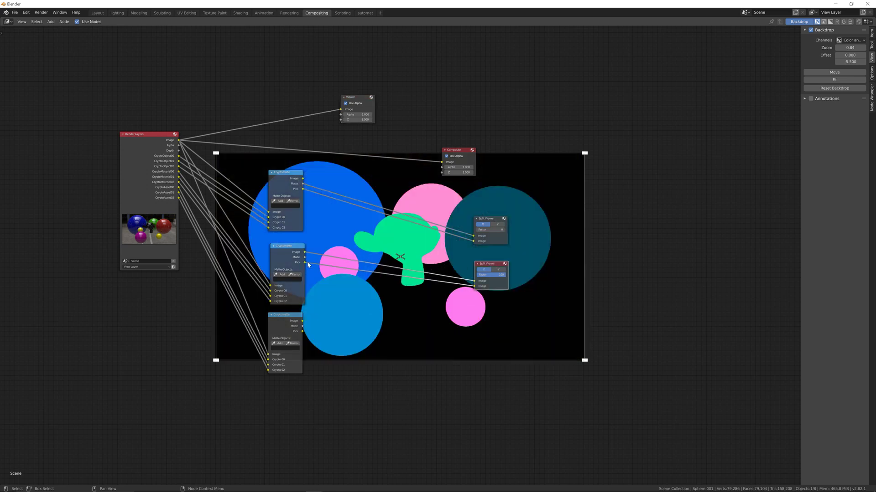
pyautogui.click(281, 274)
pyautogui.click(462, 303)
pyautogui.moveTo(490, 275); pyautogui.dragTo(465, 280)
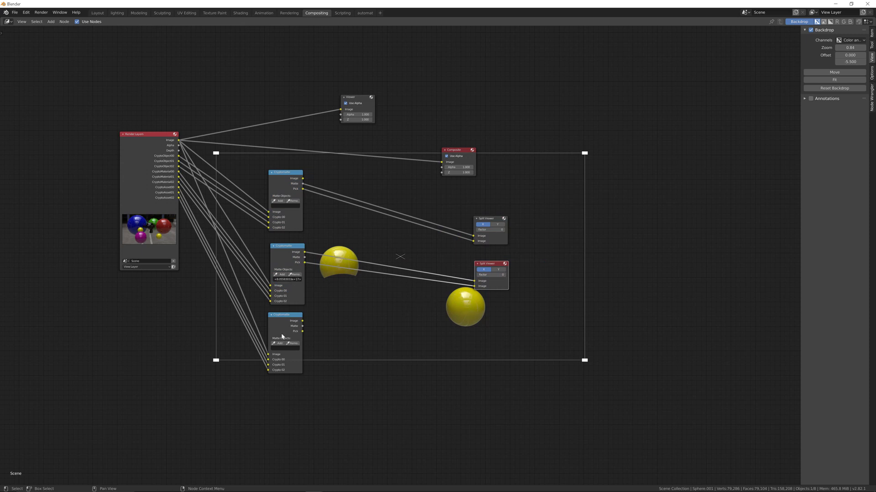
# - Duplicate the lower Split Viewer beneath itself, connect the asset Cryptomatte's Image and Pick outputs, and set the copy's split factor to 100
pyautogui.moveTo(488, 268); pyautogui.dragTo(489, 267)
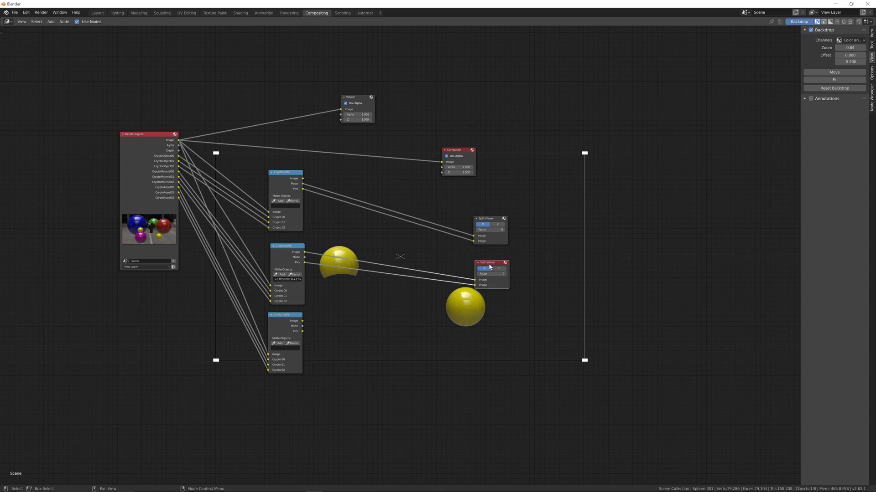
pyautogui.hotkey('shift', 'd')
pyautogui.click(483, 342)
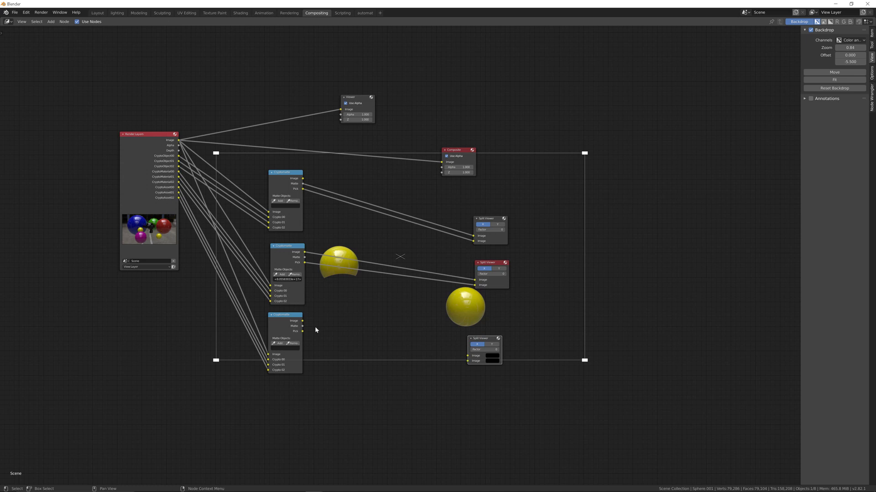
pyautogui.moveTo(298, 322); pyautogui.dragTo(467, 355)
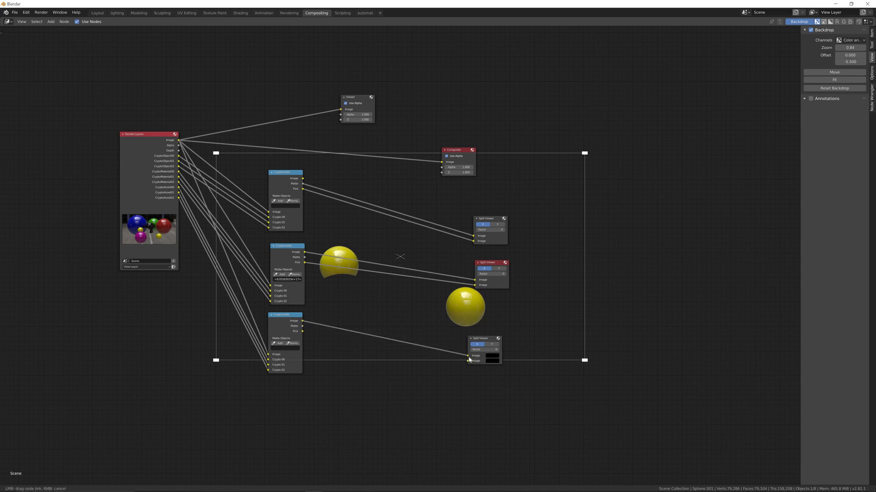
pyautogui.moveTo(302, 331); pyautogui.dragTo(498, 376)
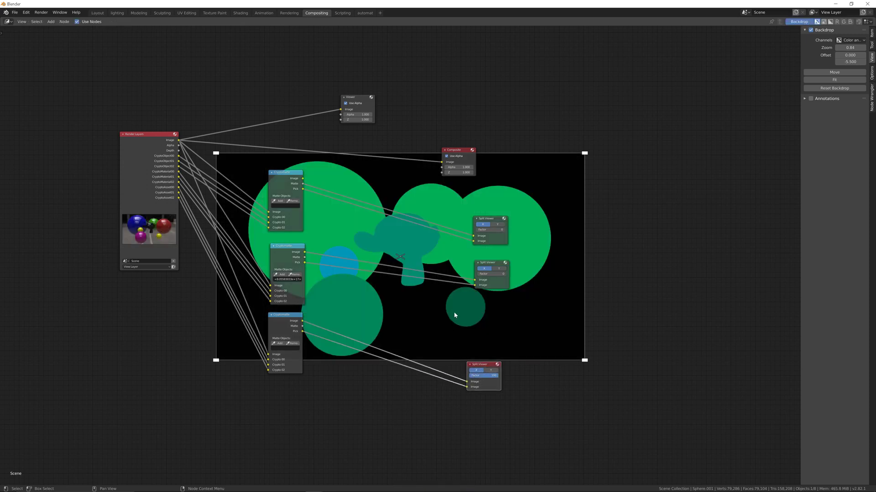
# - Add the magenta sphere's asset to the asset Cryptomatte's matte by sampling its pick colour and set the split factor to 0
pyautogui.click(278, 343)
pyautogui.click(359, 308)
pyautogui.moveTo(493, 379); pyautogui.dragTo(466, 377)
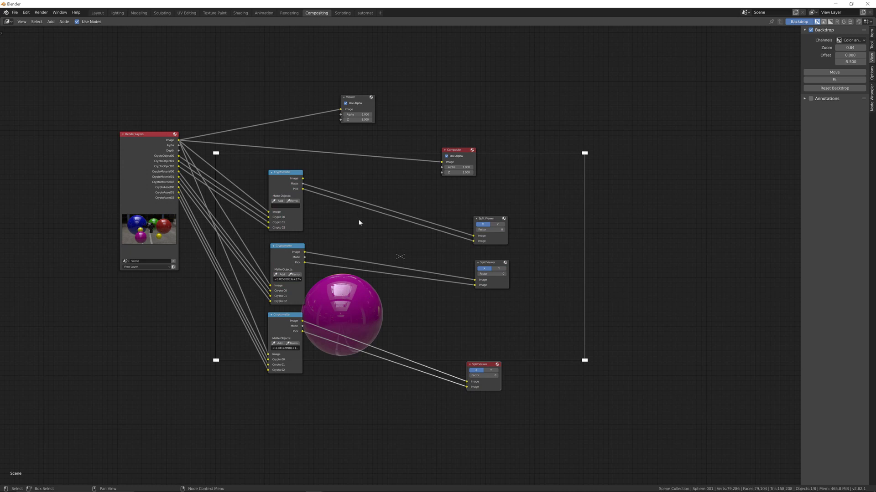
# - Replace the magenta sphere with the large blue sphere's asset in the asset Cryptomatte's matte, ending with the split factor at 0
pyautogui.moveTo(479, 376); pyautogui.dragTo(499, 375)
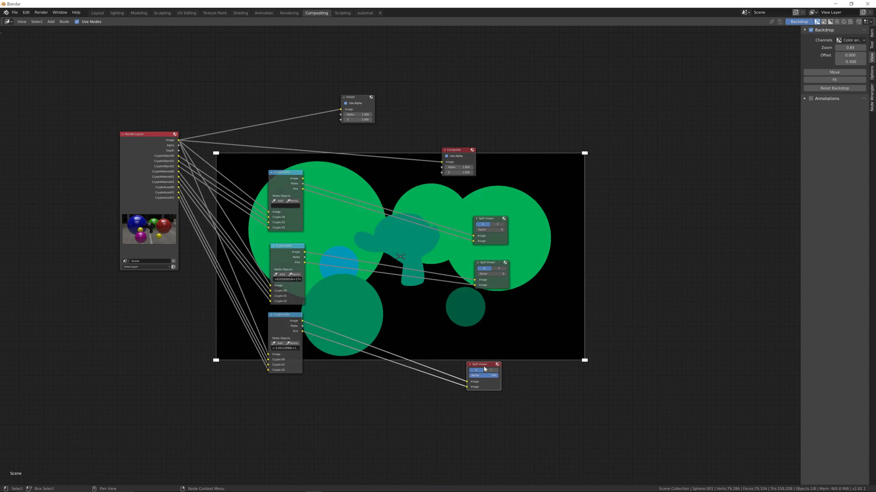
pyautogui.click(293, 343)
pyautogui.click(357, 304)
pyautogui.click(277, 343)
pyautogui.click(322, 176)
pyautogui.moveTo(492, 376); pyautogui.dragTo(469, 375)
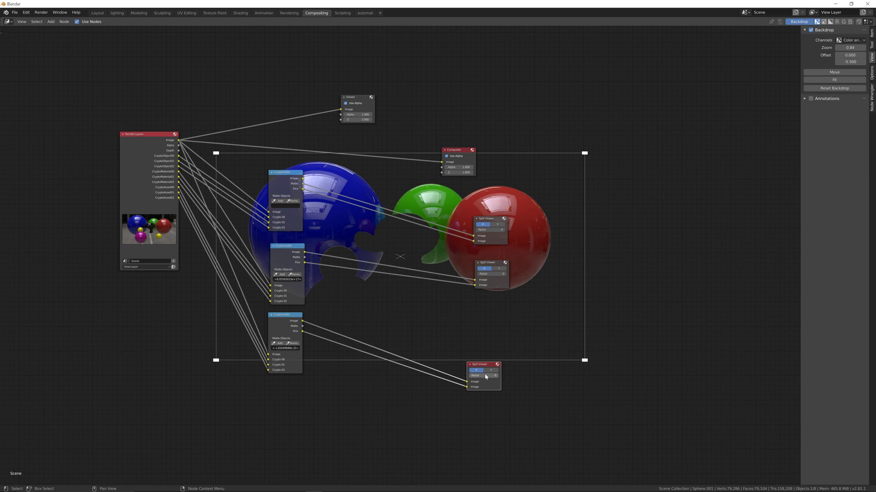
# - Delete the three Split Viewer nodes together with the material and asset Cryptomatte nodes
pyautogui.moveTo(276, 402); pyautogui.dragTo(524, 233)
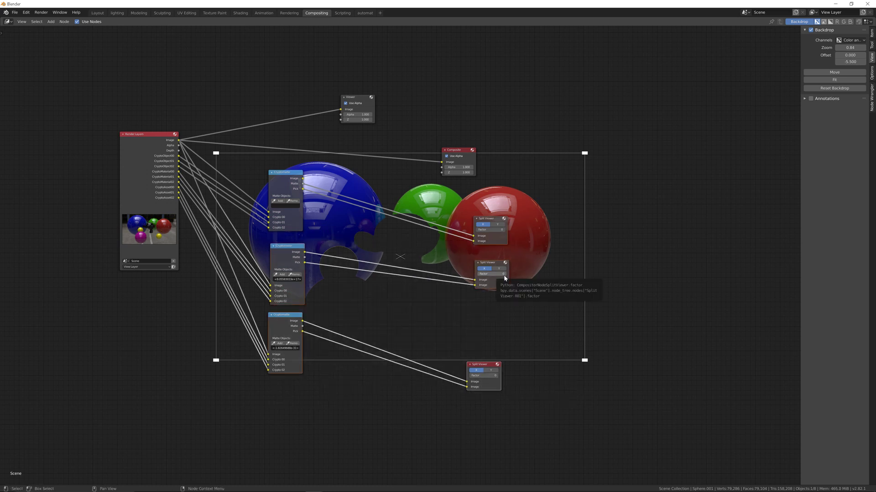
pyautogui.press('x')
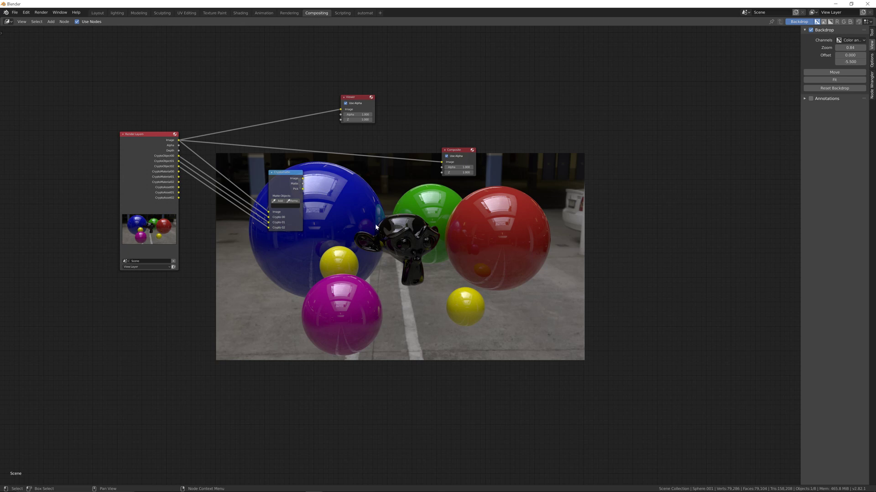
# - Add a Glare node beyond the object Cryptomatte and feed the Cryptomatte's Image output into it
pyautogui.hotkey('shift', 'a')
pyautogui.click(423, 268)
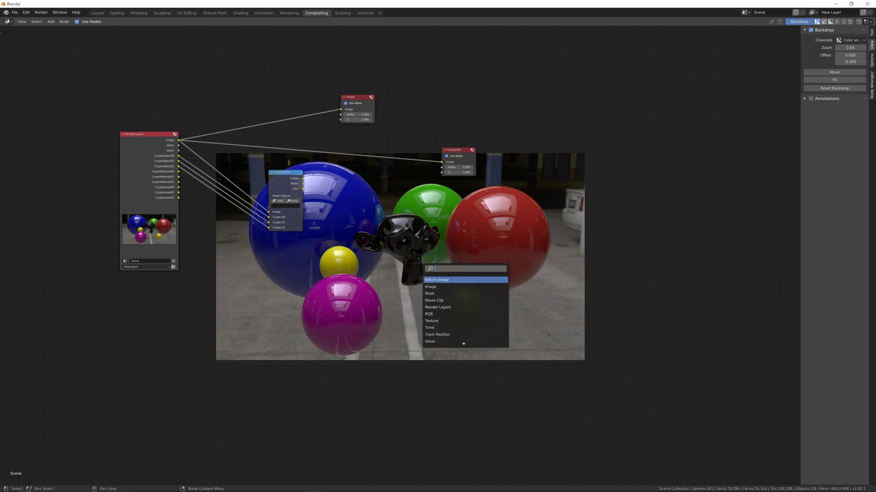
pyautogui.write('glare')
pyautogui.press('Return')
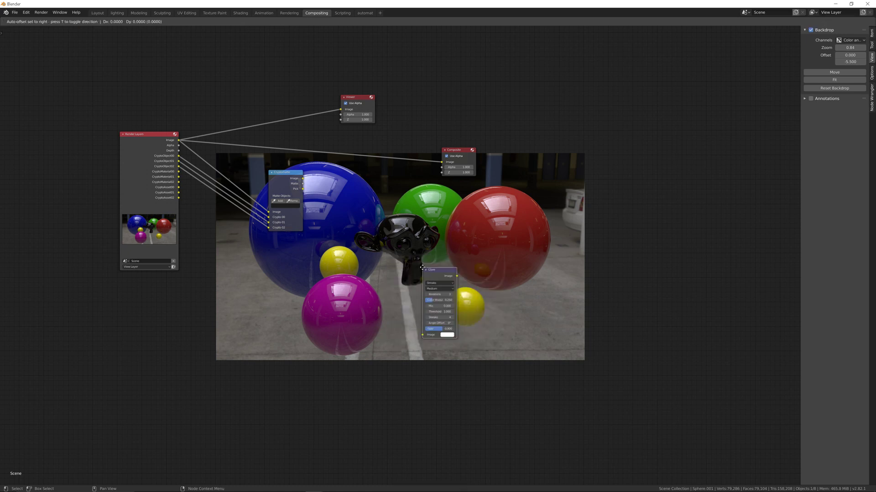
pyautogui.click(403, 225)
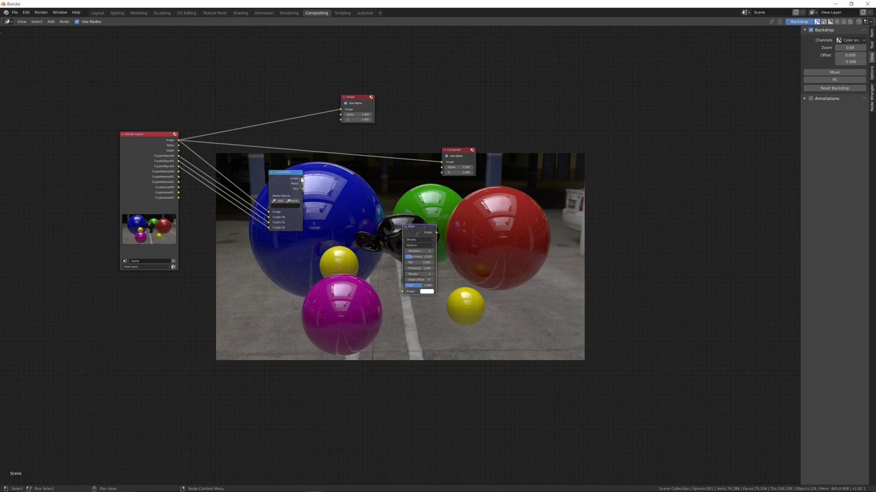
pyautogui.moveTo(302, 178); pyautogui.dragTo(402, 291)
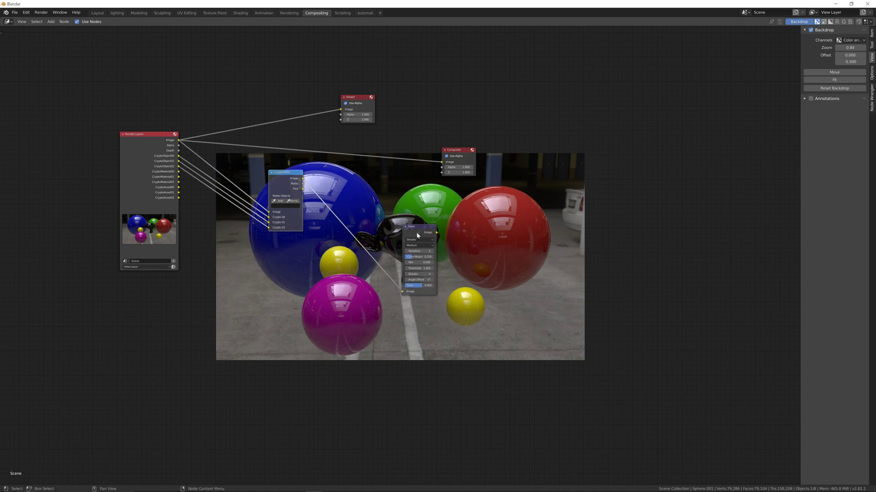
# - Duplicate the Viewer node beyond the backdrop, connect the Glare node's Image output to it, and disable Use Alpha on the copy
pyautogui.click(351, 96)
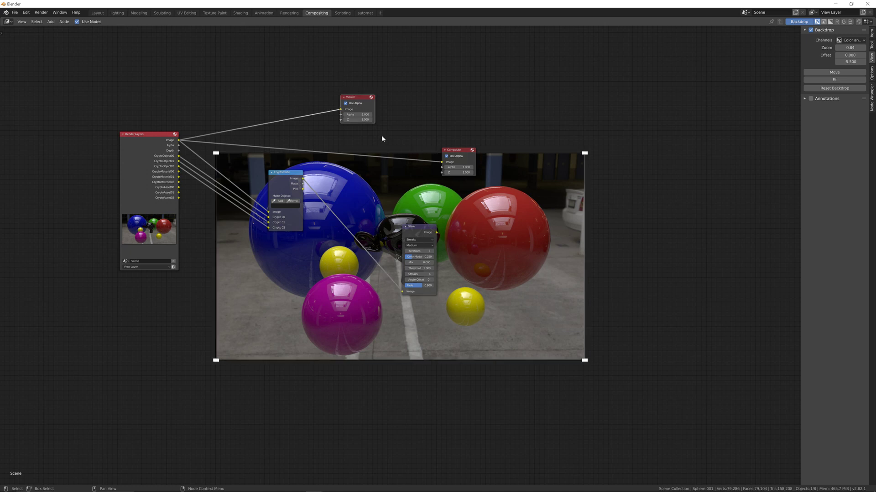
pyautogui.hotkey('shift', 'd')
pyautogui.click(674, 302)
pyautogui.moveTo(435, 233); pyautogui.dragTo(626, 277)
pyautogui.click(652, 265)
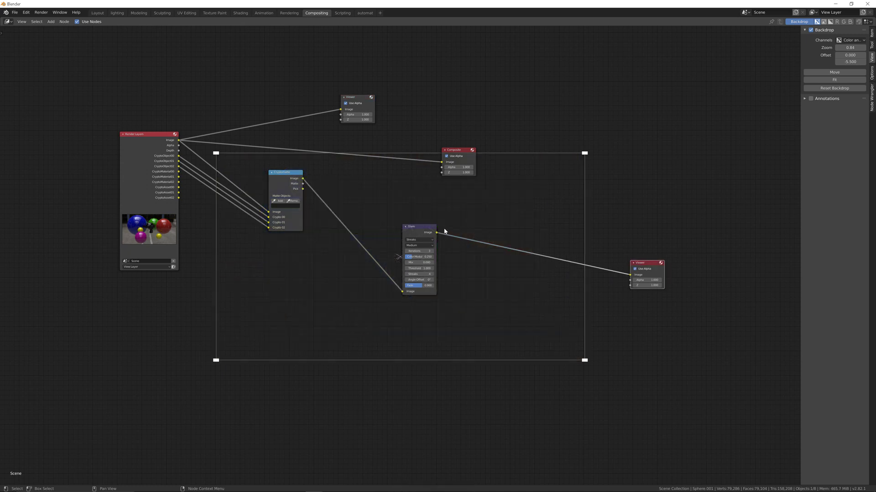
pyautogui.click(635, 270)
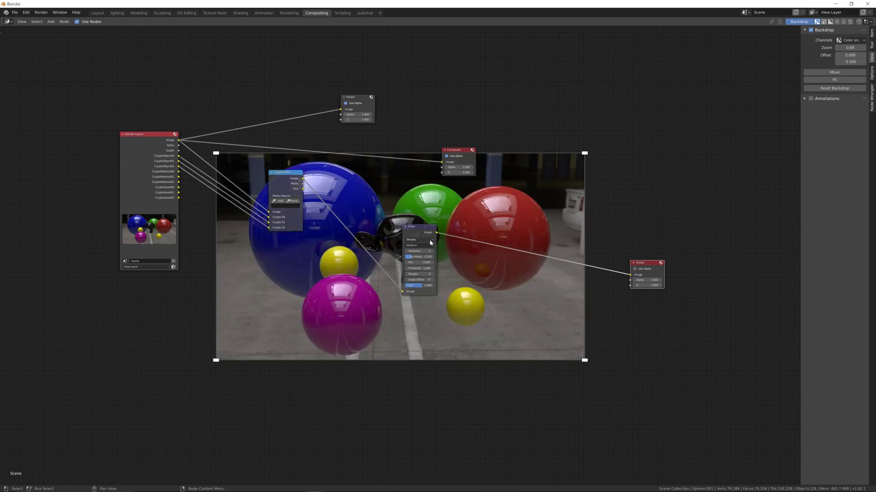
# - Move the Glare node down to the lower edge of the backdrop image and make the Glare Viewer active
pyautogui.moveTo(436, 228); pyautogui.dragTo(444, 313)
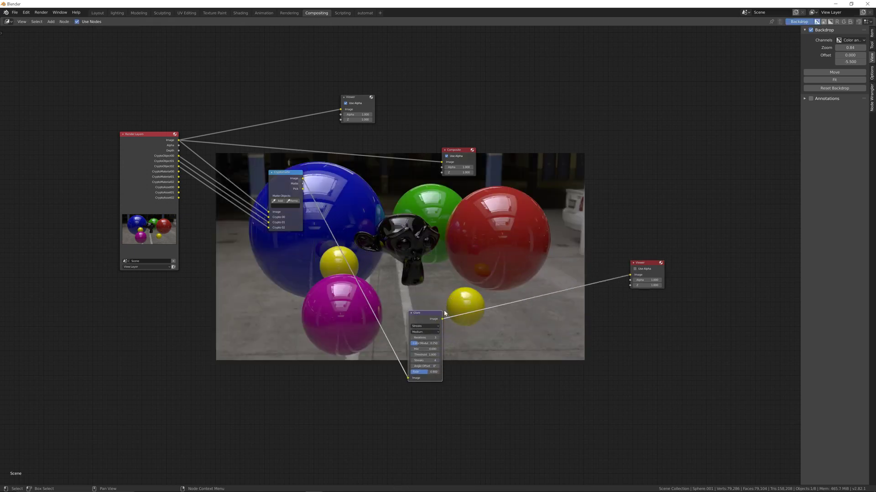
pyautogui.scroll(2, 410, 330)
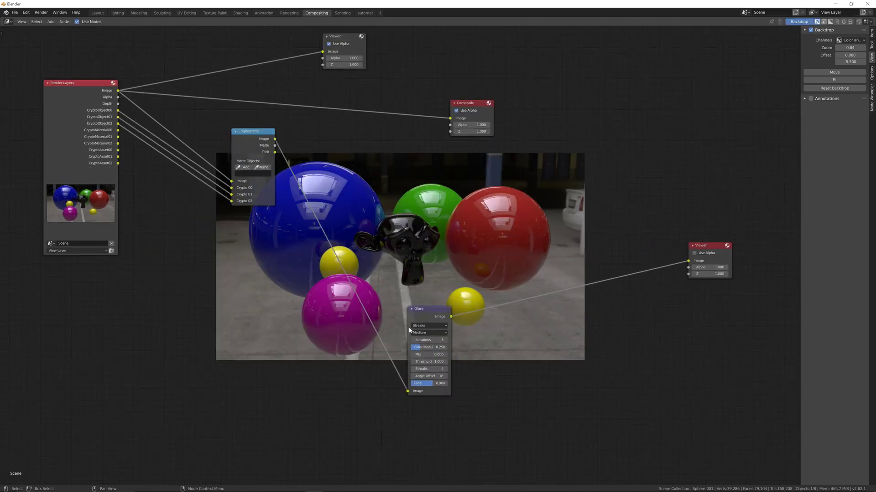
pyautogui.scroll(-1, 409, 330)
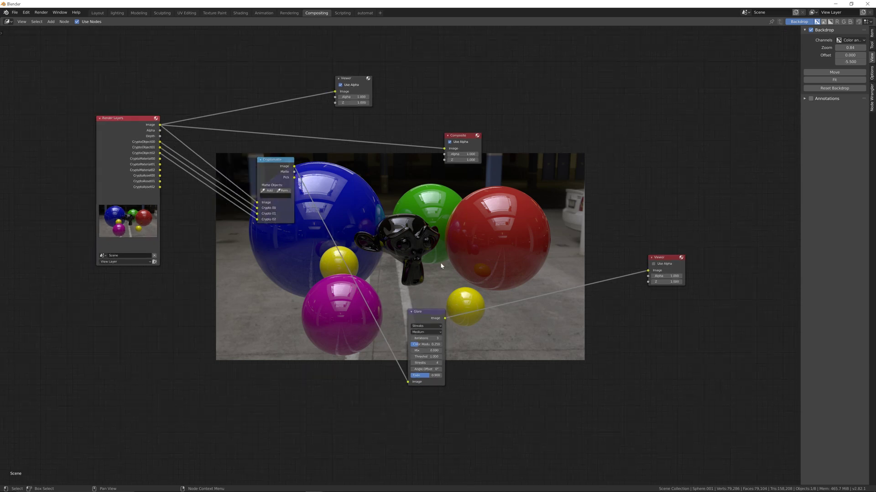
pyautogui.click(667, 259)
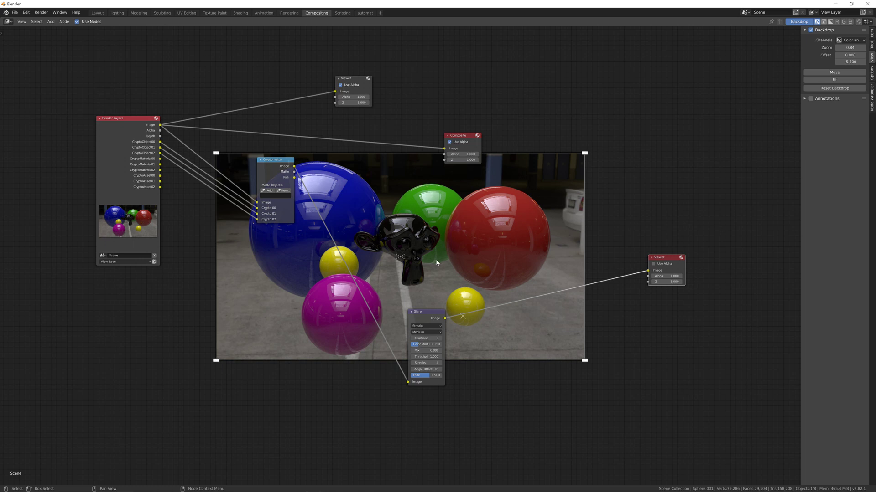
# - Insert an Alpha Convert node into the link between the Cryptomatte and Glare nodes, over the magenta sphere
pyautogui.hotkey('shift', 'a')
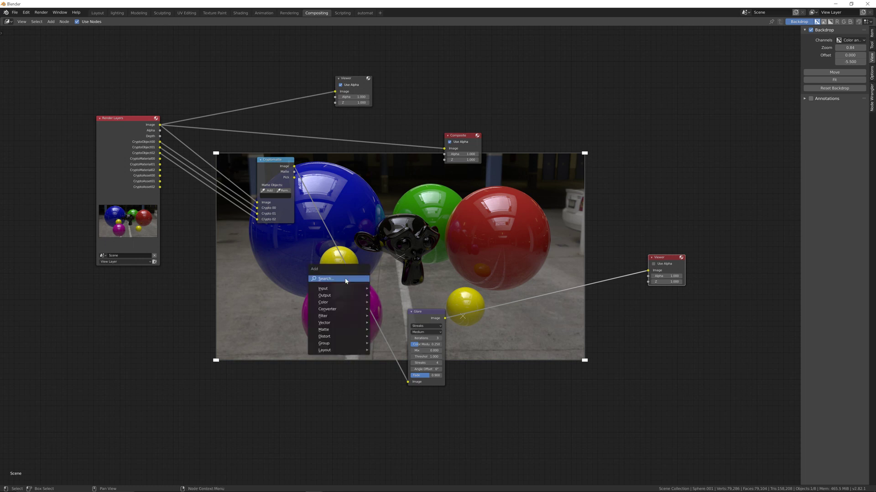
pyautogui.click(345, 280)
pyautogui.write('alpha')
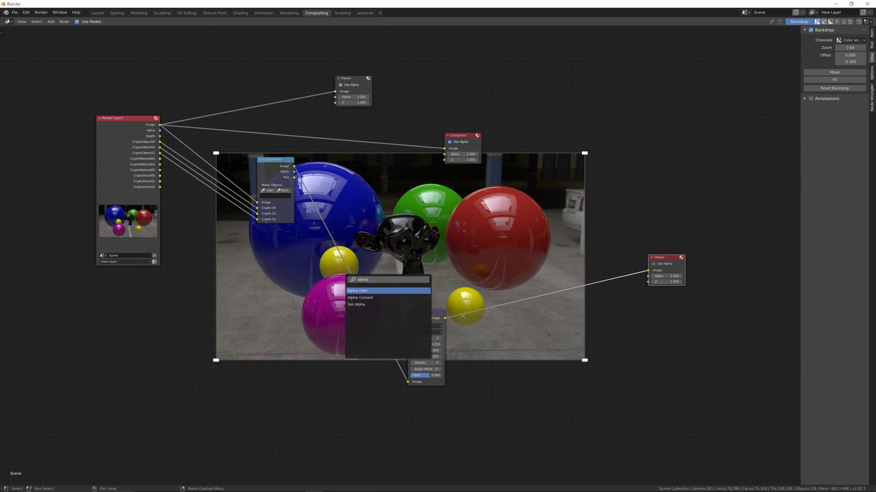
pyautogui.press('Return')
pyautogui.click(346, 279)
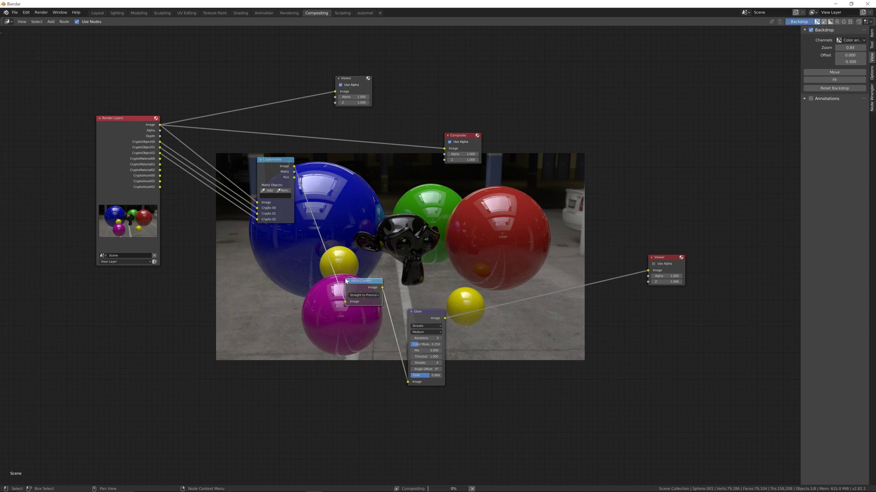
pyautogui.moveTo(365, 285); pyautogui.dragTo(342, 296)
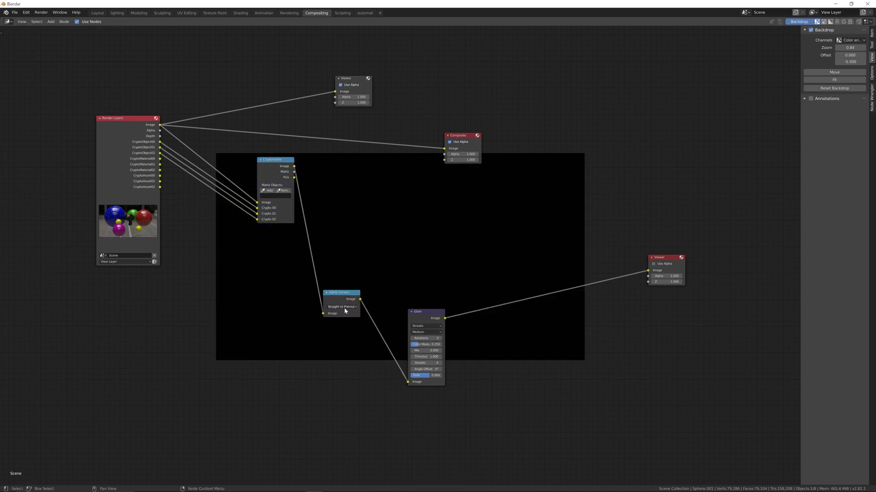
# - Set the Glare node's Fade to 0.961, Mix to 1.000 and Threshold to 0.080
pyautogui.click(428, 314)
pyautogui.moveTo(427, 379); pyautogui.dragTo(433, 378)
pyautogui.click(426, 350)
pyautogui.write('0.0')
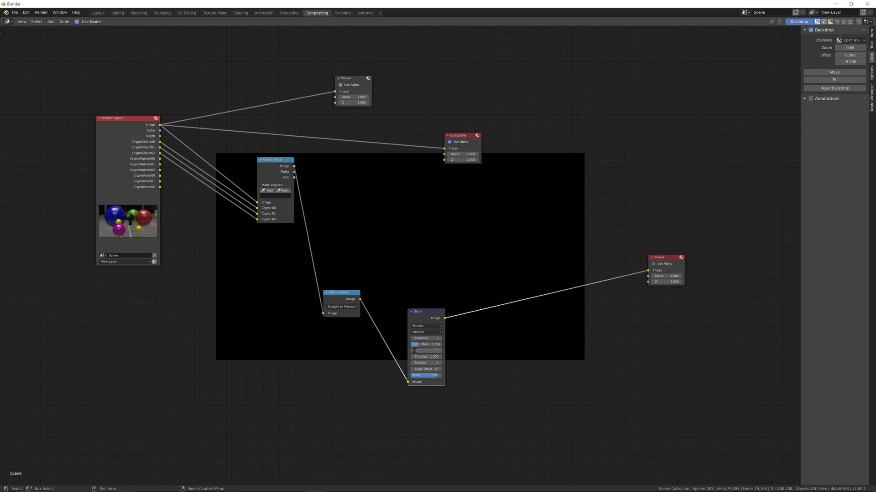
pyautogui.press('BackSpace')
pyautogui.press('BackSpace')
pyautogui.press('BackSpace')
pyautogui.write('1')
pyautogui.press('Return')
pyautogui.click(426, 357)
pyautogui.write('1.0')
pyautogui.press('BackSpace')
pyautogui.press('Return')
# - Set the Glare's Iterations to 4 and Streaks to 5, and shift the Glare and Alpha Convert nodes further along the chain
pyautogui.moveTo(427, 339); pyautogui.dragTo(432, 338)
pyautogui.moveTo(422, 363); pyautogui.dragTo(424, 362)
pyautogui.moveTo(424, 316); pyautogui.dragTo(477, 331)
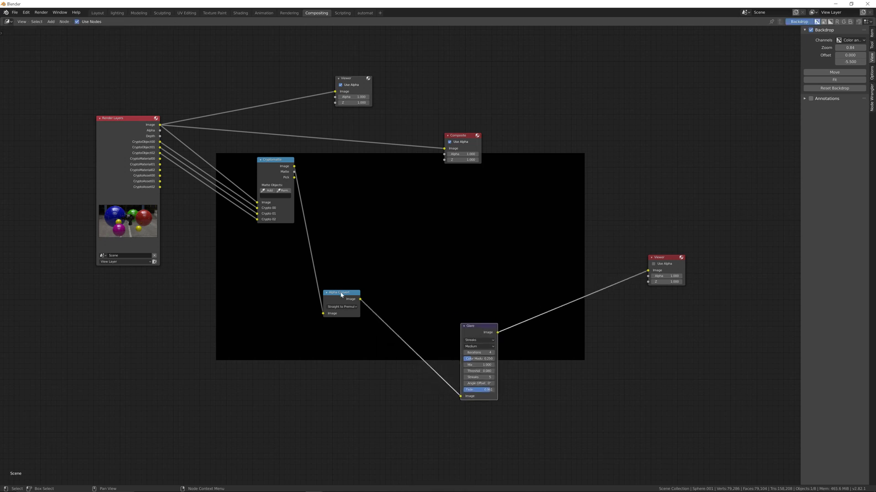
pyautogui.moveTo(340, 297); pyautogui.dragTo(353, 300)
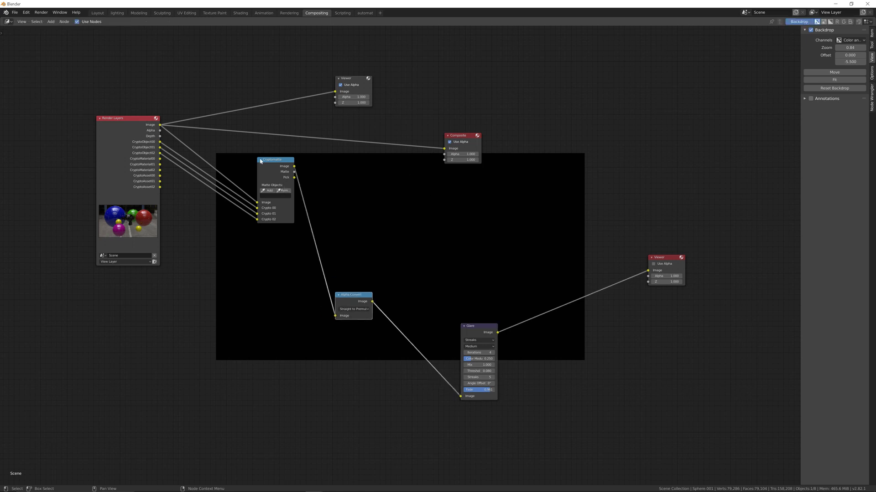
# - Link the Cryptomatte's Pick output to the Use Alpha Viewer and add the monkey head to the matte objects
pyautogui.moveTo(294, 178); pyautogui.dragTo(336, 114)
pyautogui.moveTo(295, 177); pyautogui.dragTo(335, 92)
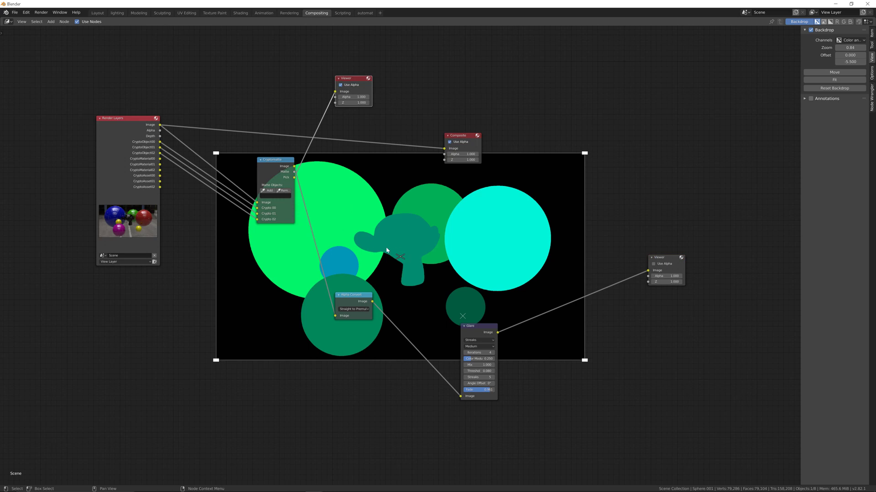
pyautogui.click(270, 191)
pyautogui.click(418, 234)
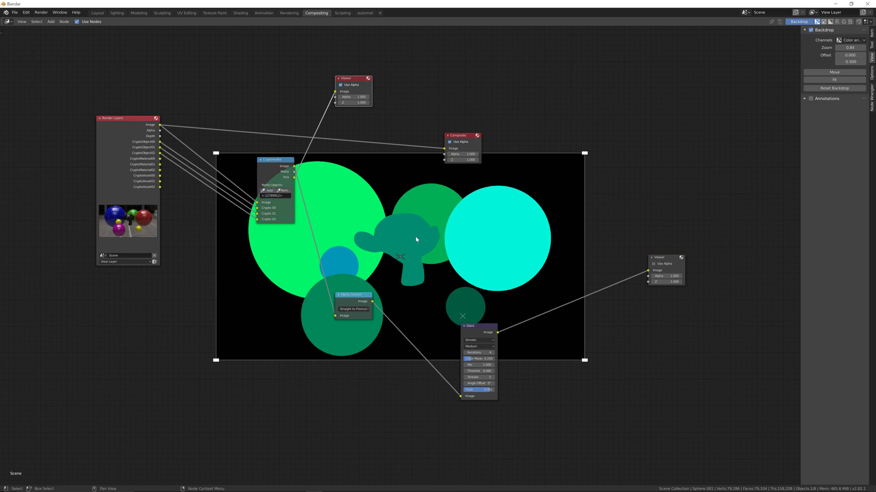
# - Show the Glare Viewer in the backdrop and compare the result with the Alpha Convert node muted and unmuted
pyautogui.click(670, 261)
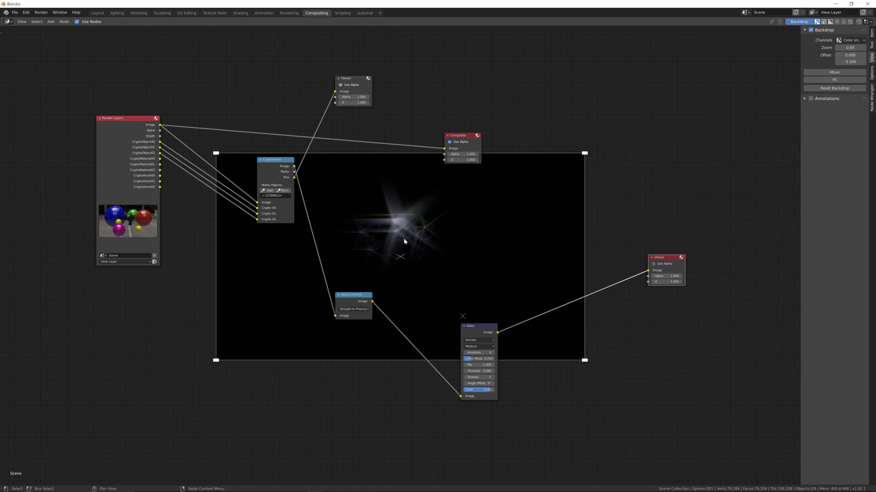
pyautogui.click(354, 298)
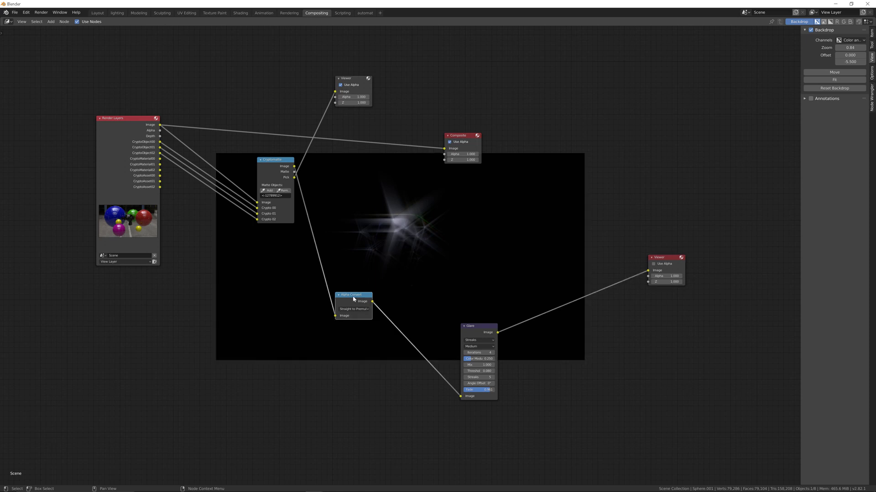
pyautogui.press('m')
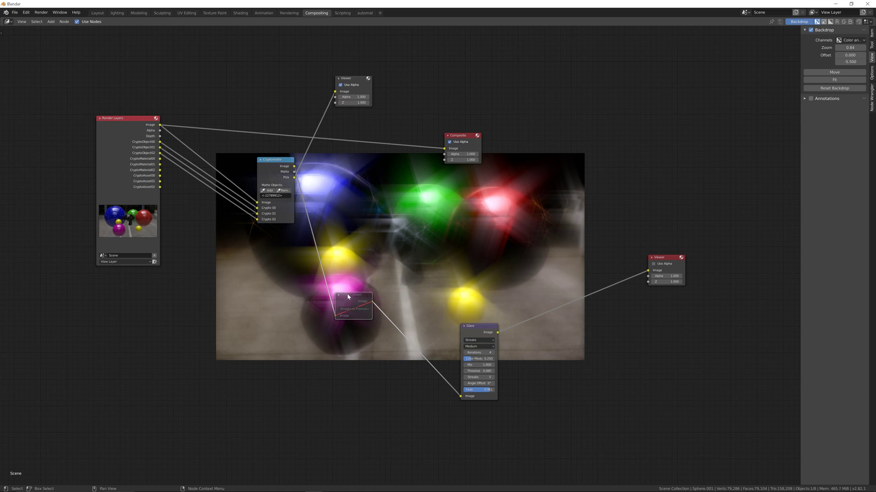
pyautogui.press('m')
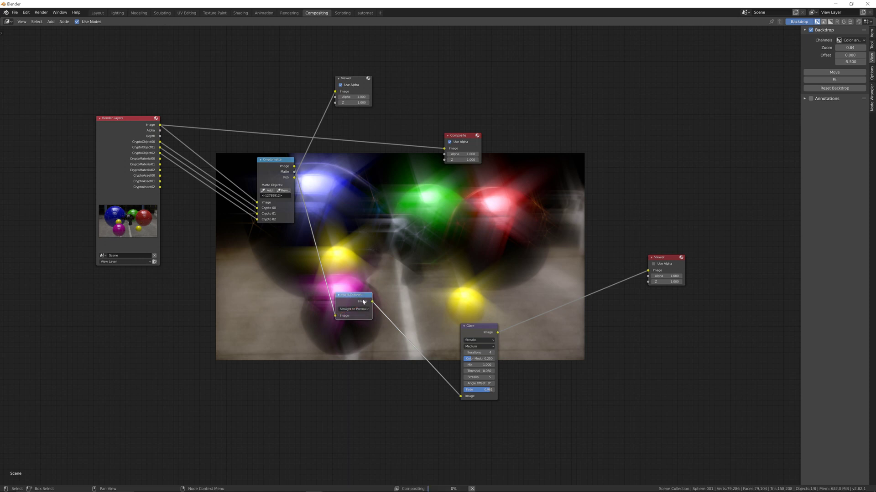
# - Move the Glare node closer to Alpha Convert and insert a Set Alpha node between the Glare and its Viewer
pyautogui.moveTo(476, 326); pyautogui.dragTo(444, 320)
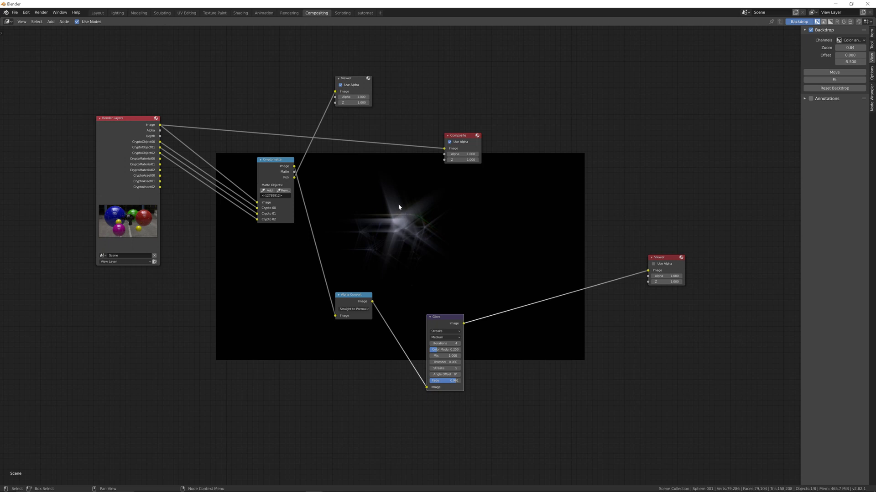
pyautogui.hotkey('shift', 'a')
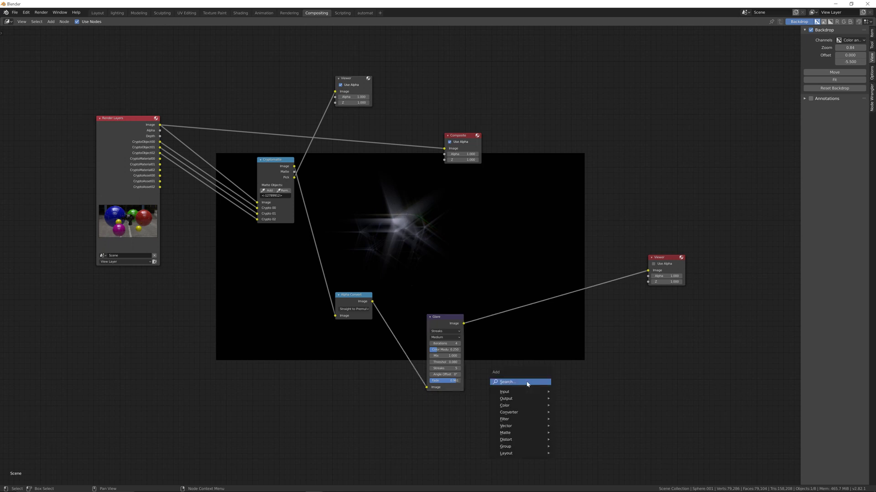
pyautogui.click(527, 383)
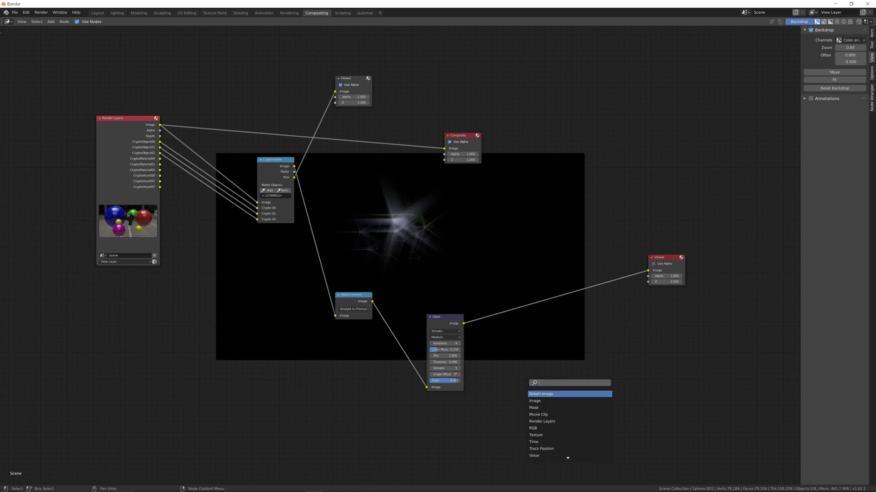
pyautogui.write('alpha')
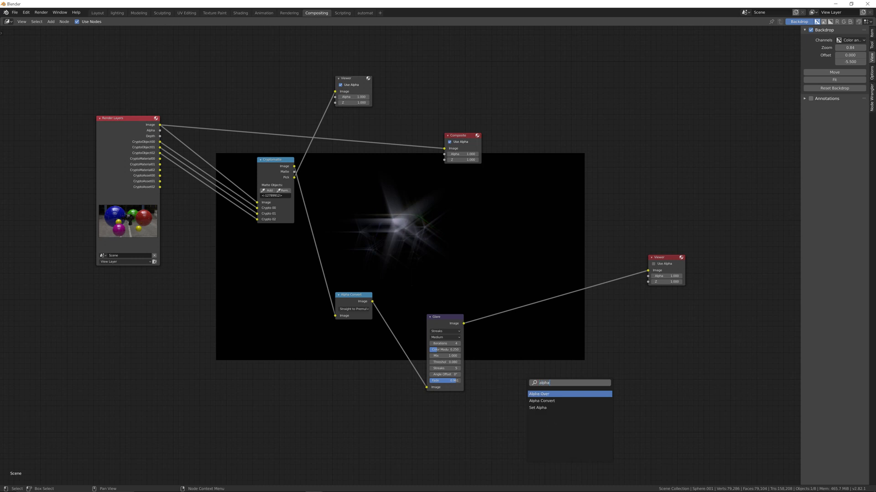
pyautogui.press('Down')
pyautogui.press('Down')
pyautogui.press('Return')
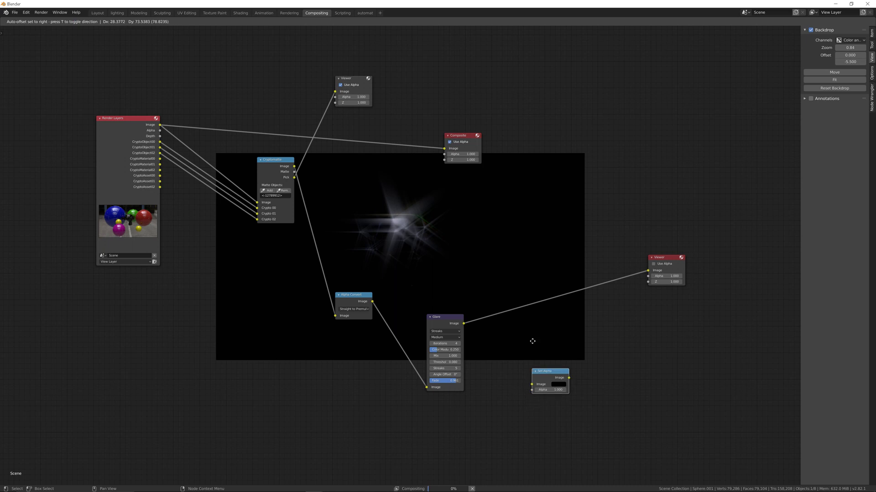
pyautogui.click(518, 303)
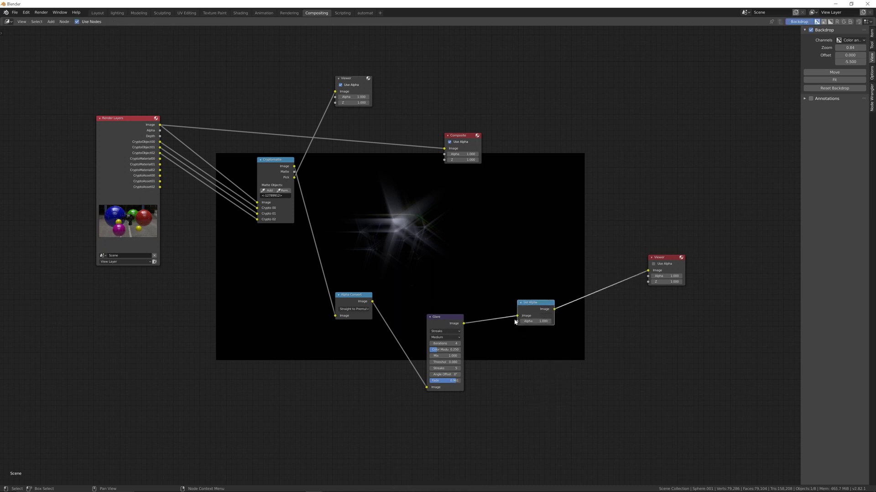
# - Connect the Glare's Image output to Set Alpha's Alpha input and check the Glare Viewer with Use Alpha switched on and off
pyautogui.moveTo(462, 325); pyautogui.dragTo(517, 323)
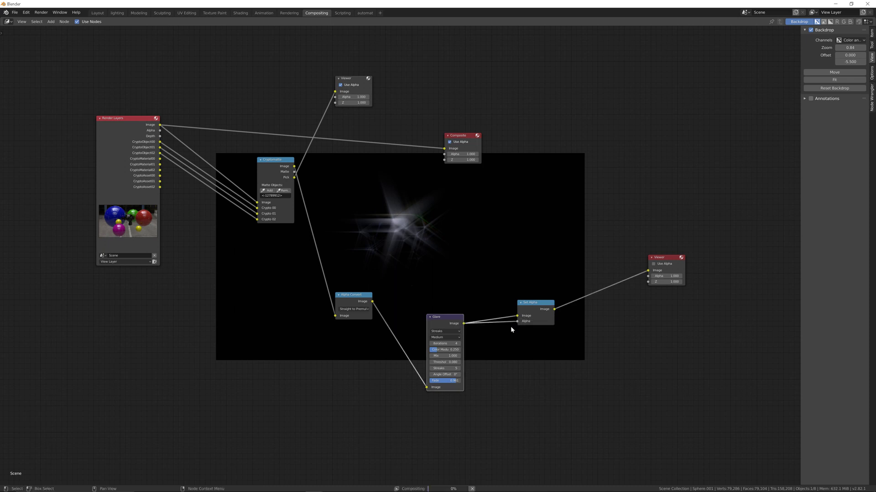
pyautogui.click(654, 264)
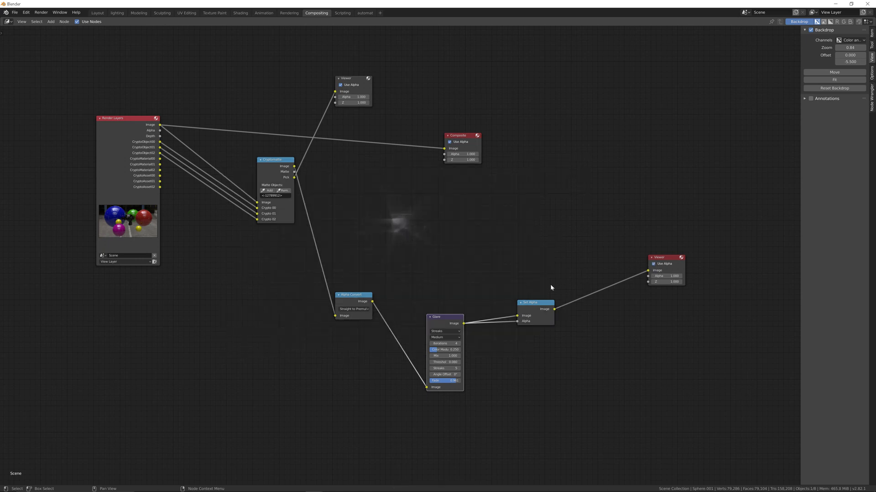
pyautogui.click(654, 264)
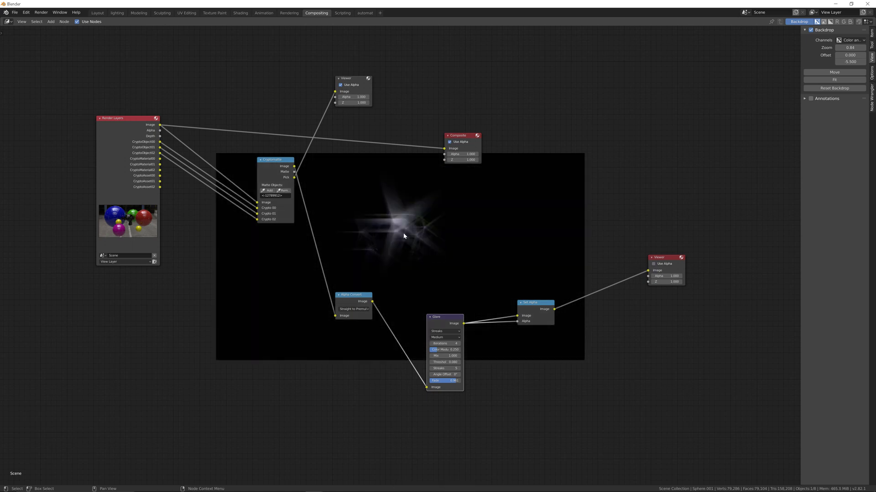
# - Reduce the Glare node's Fade to 0.887 to shorten the streaks on the monkey head
pyautogui.scroll(2, 450, 287)
pyautogui.scroll(-1, 434, 275)
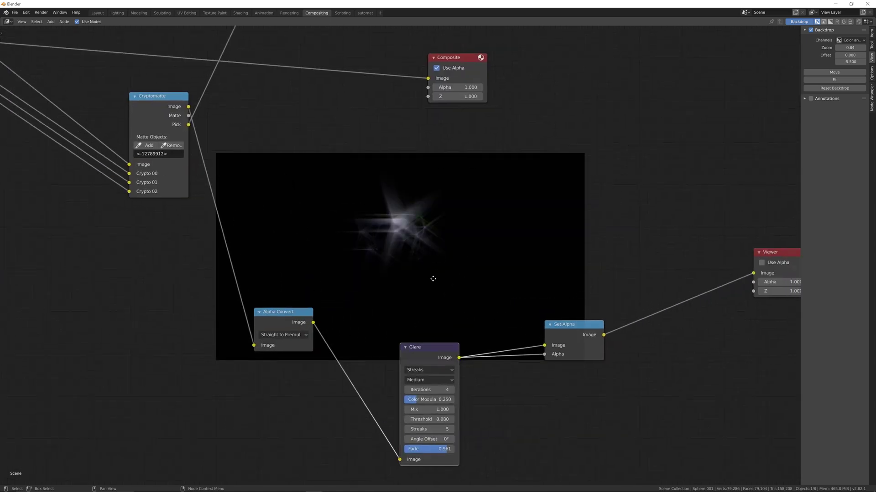
pyautogui.scroll(-1, 431, 280)
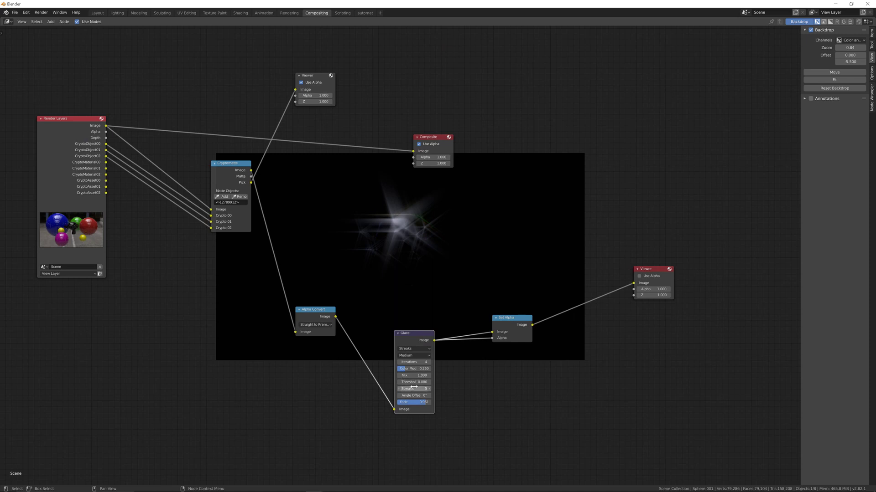
pyautogui.moveTo(410, 402); pyautogui.dragTo(395, 403)
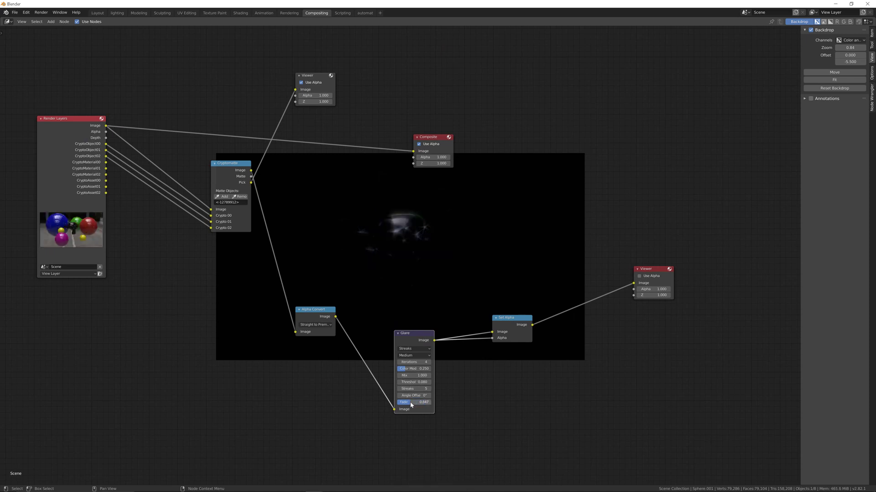
pyautogui.moveTo(411, 405)
pyautogui.mouseDown()
pyautogui.moveTo(430, 405)
pyautogui.moveTo(415, 405)
pyautogui.mouseUp()
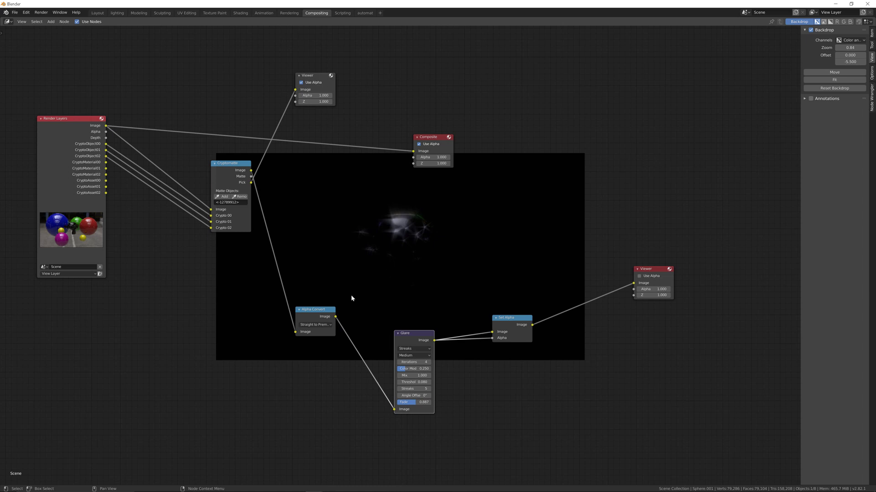
# - Switch the Alpha Convert node's mode to Premul to Straight
pyautogui.click(328, 325)
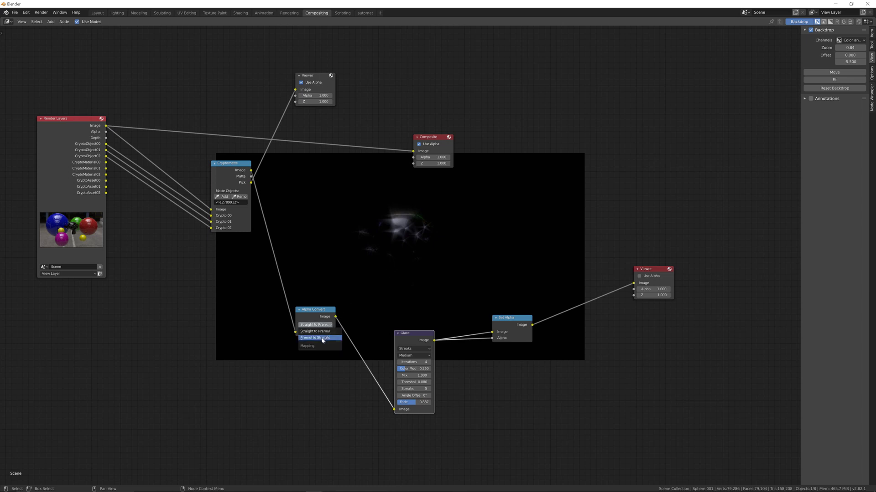
pyautogui.click(322, 338)
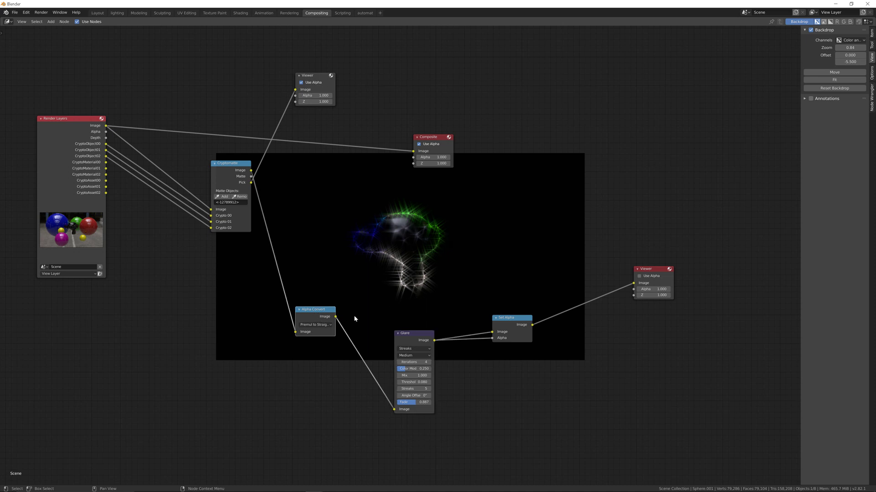
# - Duplicate the Glare Viewer just above the original and connect the Alpha Convert node's Image output to the copy
pyautogui.click(651, 269)
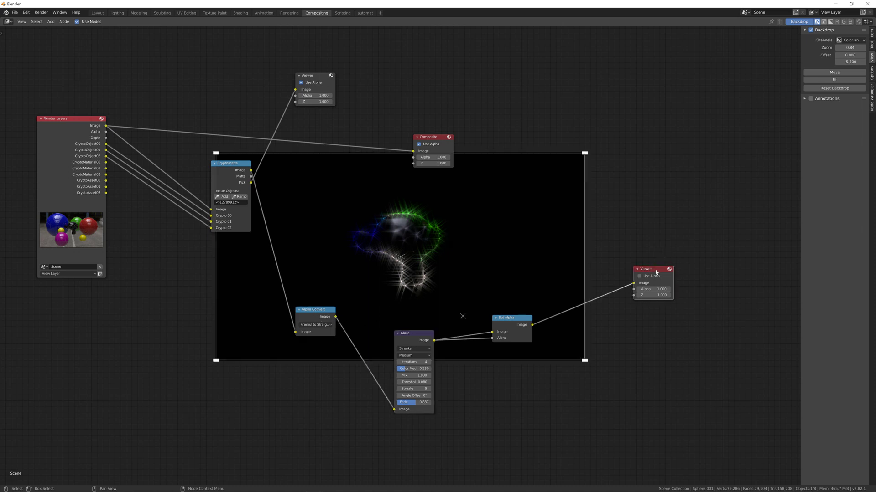
pyautogui.hotkey('shift', 'd')
pyautogui.click(637, 225)
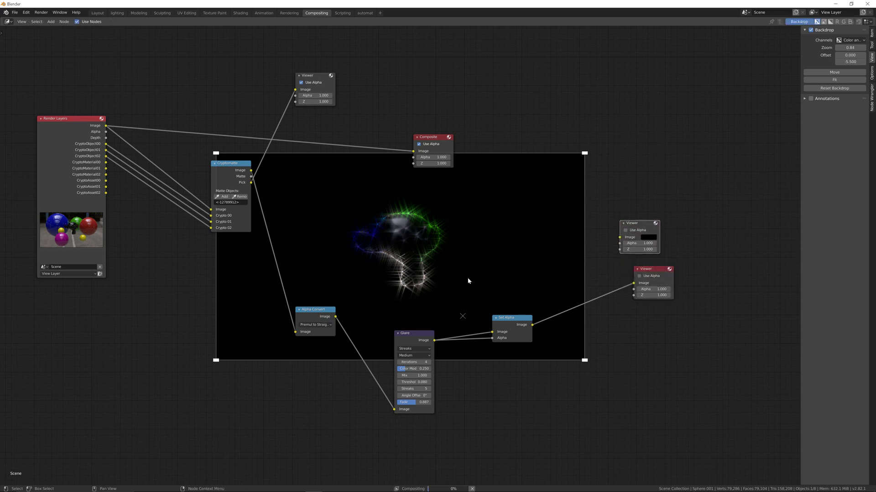
pyautogui.click(342, 319)
pyautogui.press('b')
pyautogui.press('Escape')
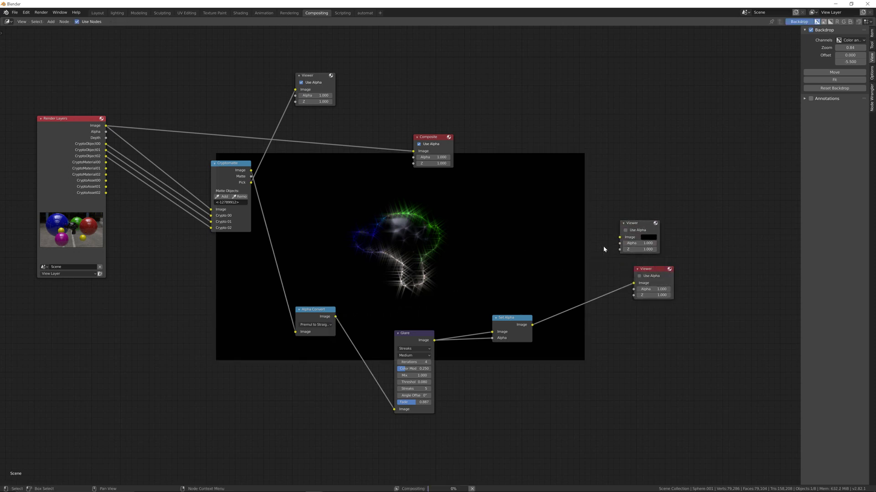
pyautogui.moveTo(336, 316); pyautogui.dragTo(619, 237)
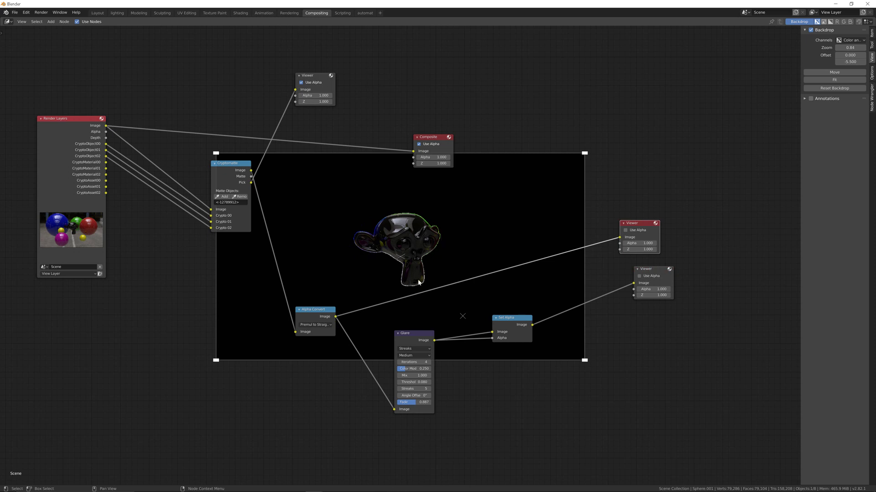
# - Set Alpha Convert to Straight to Premul and make the Glare Viewer active again
pyautogui.click(324, 325)
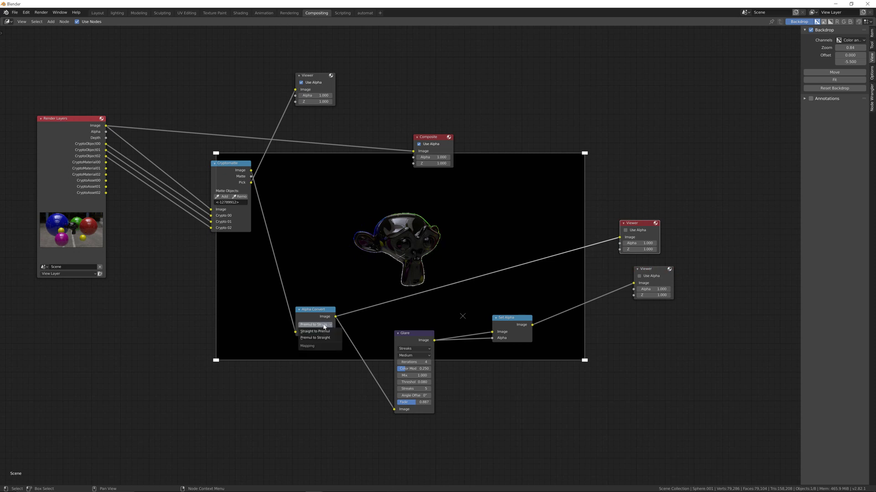
pyautogui.click(315, 332)
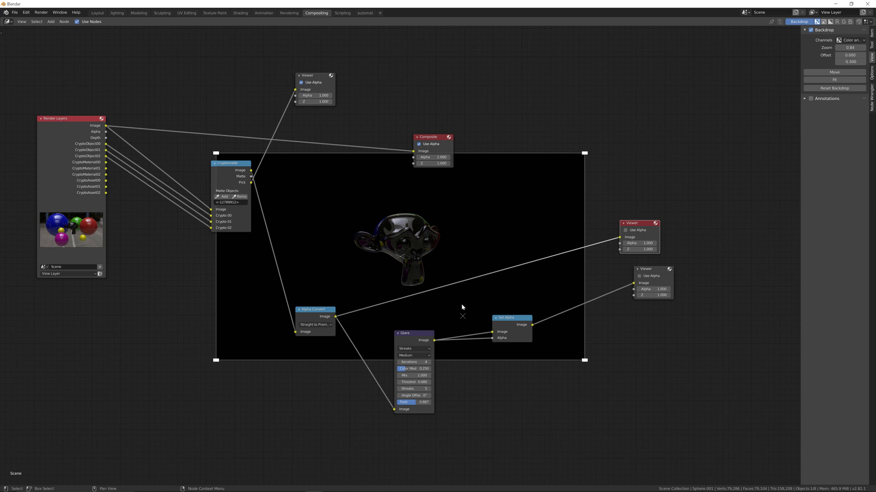
pyautogui.click(657, 269)
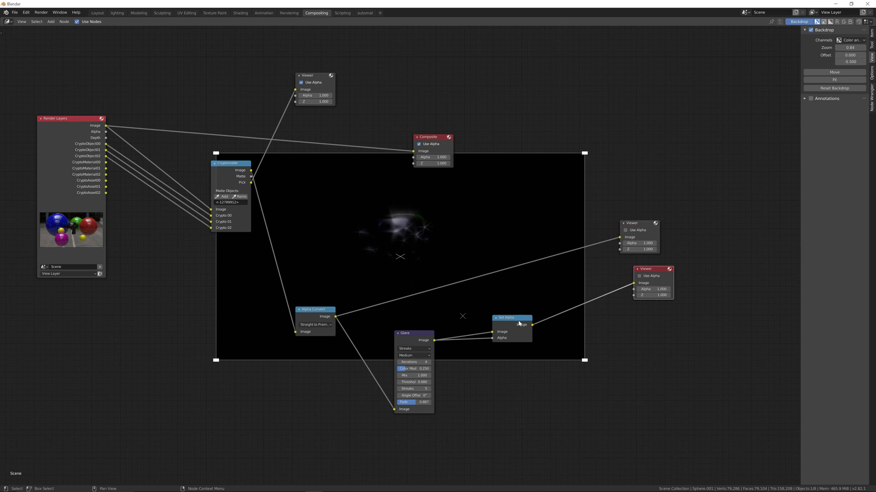
# - Enable Use Alpha on the Viewer fed by Set Alpha, and add an Alpha Over node layering Set Alpha's output over the Render Layers image
pyautogui.click(639, 276)
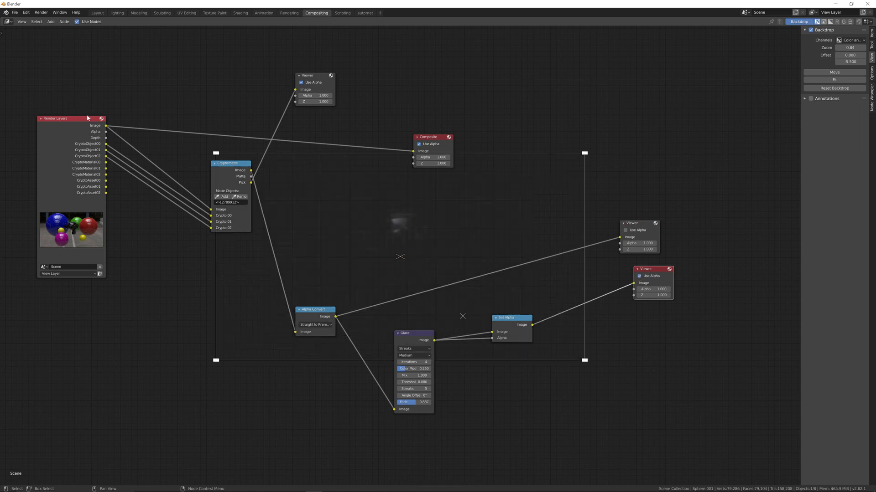
pyautogui.click(471, 223)
pyautogui.hotkey('shift', 'a')
pyautogui.write('alpha')
pyautogui.press('Return')
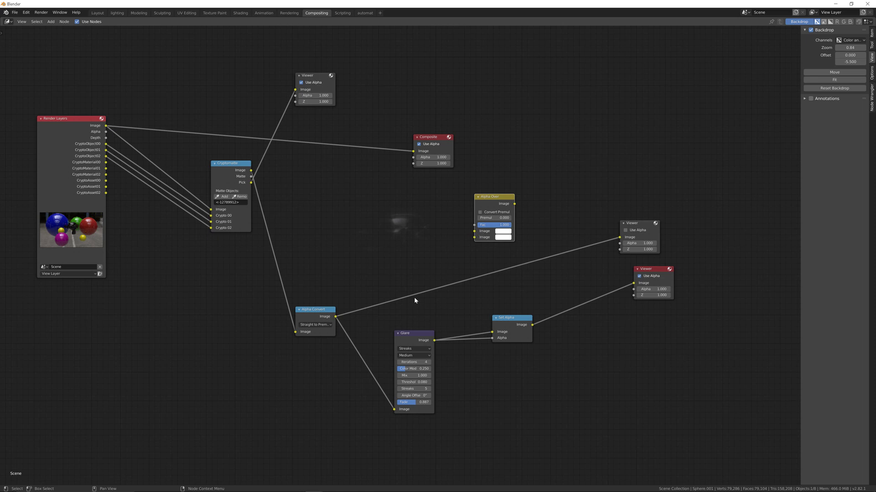
pyautogui.moveTo(104, 126); pyautogui.dragTo(468, 235)
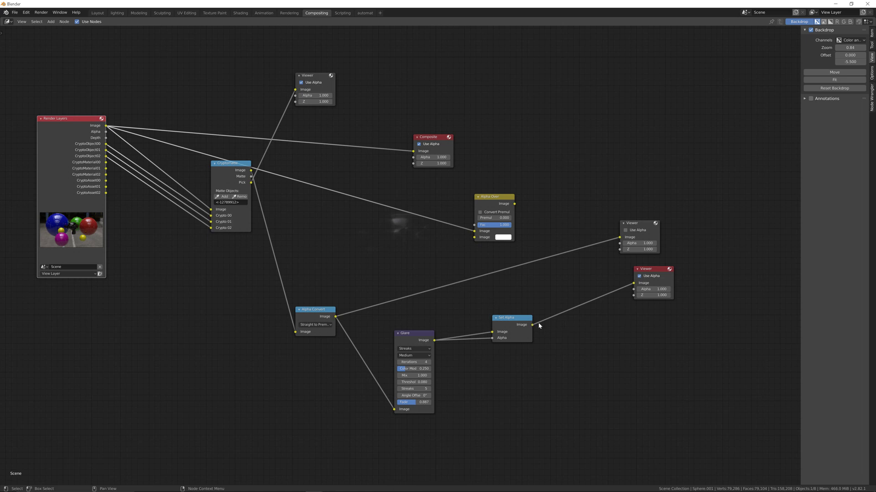
pyautogui.moveTo(533, 324); pyautogui.dragTo(474, 238)
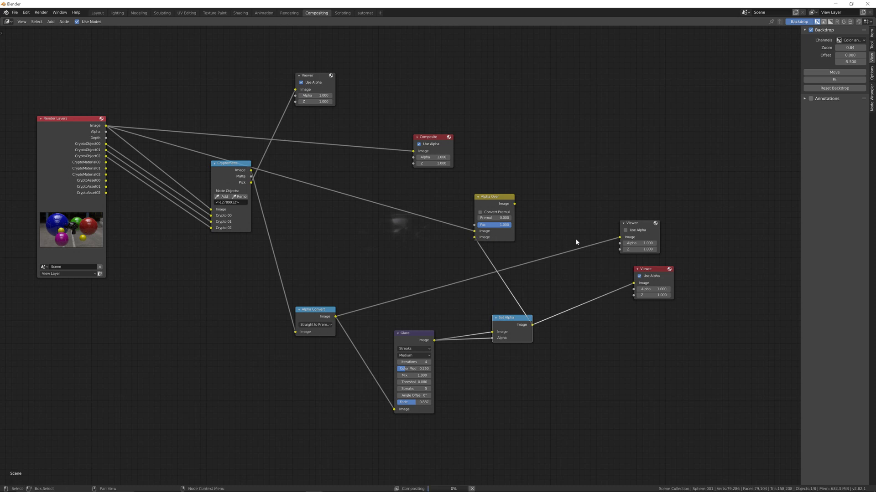
# - Connect the Alpha Over output to the upper Viewer beside it, make that Viewer active and enable its Use Alpha option
pyautogui.moveTo(515, 204); pyautogui.dragTo(619, 238)
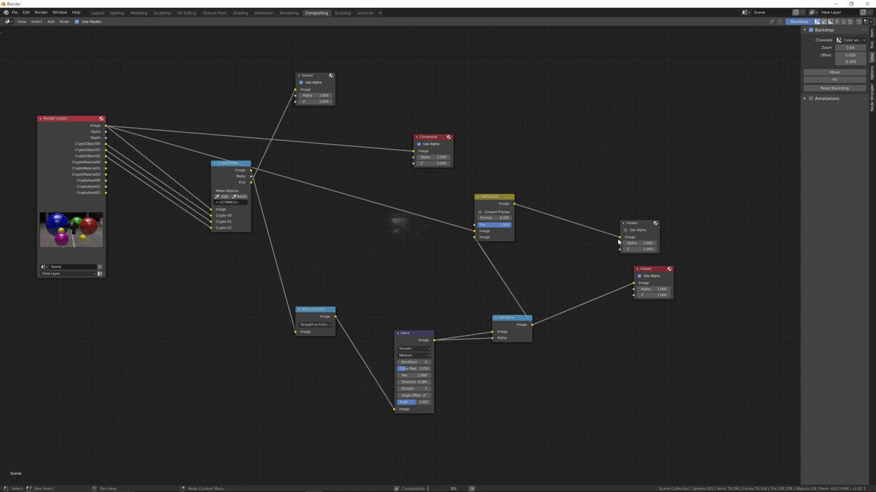
pyautogui.click(640, 228)
pyautogui.moveTo(640, 228); pyautogui.dragTo(641, 206)
pyautogui.click(641, 203)
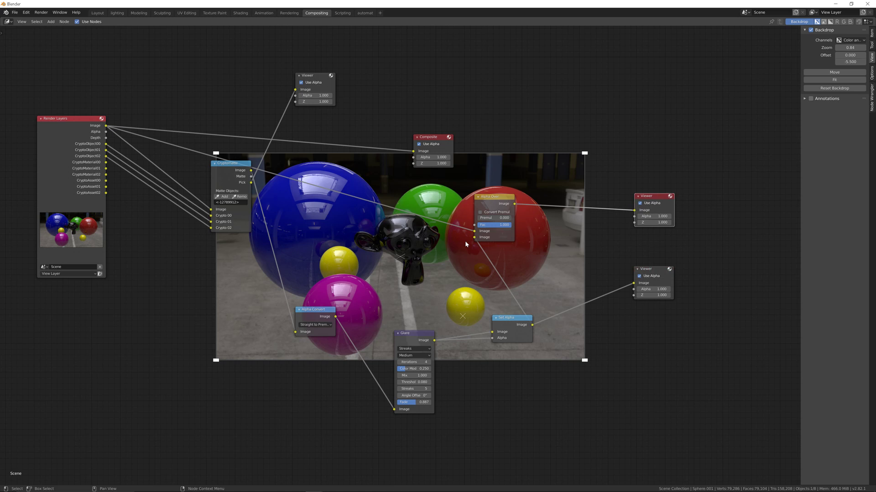
# - Raise the Glare node's Fade to strengthen the streaks on the monkey head
pyautogui.scroll(2, 409, 226)
pyautogui.keyDown('shift'); pyautogui.scroll(-2, 408, 228); pyautogui.keyUp('shift')
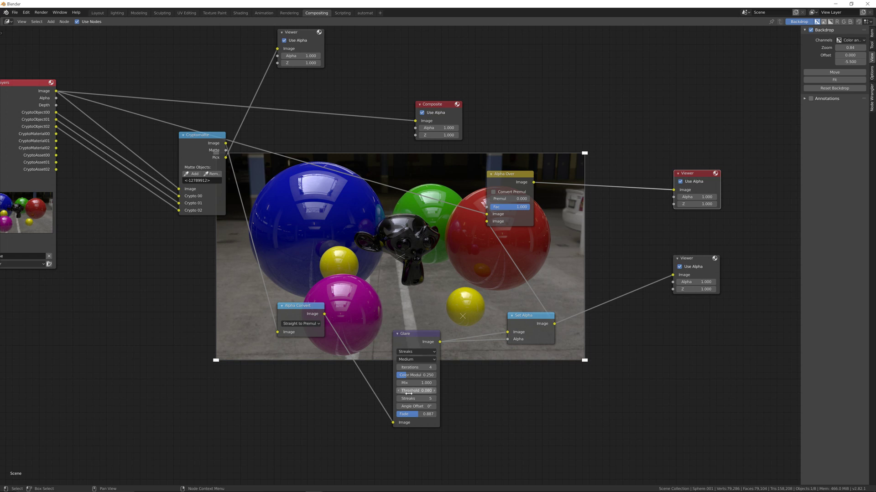
pyautogui.moveTo(417, 414); pyautogui.dragTo(428, 416)
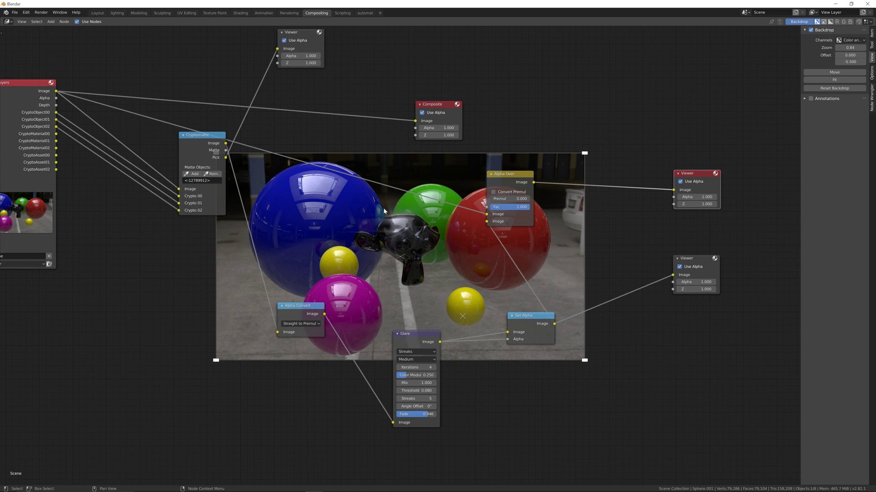
# - Move the Set Alpha node aside and insert a Mix node between Glare's output and Set Alpha's Image input
pyautogui.moveTo(526, 317); pyautogui.dragTo(563, 330)
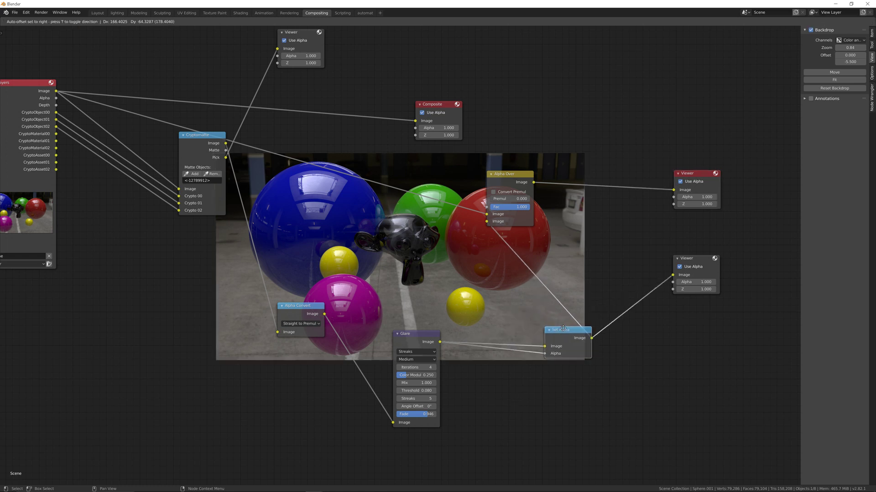
pyautogui.hotkey('shift', 'a')
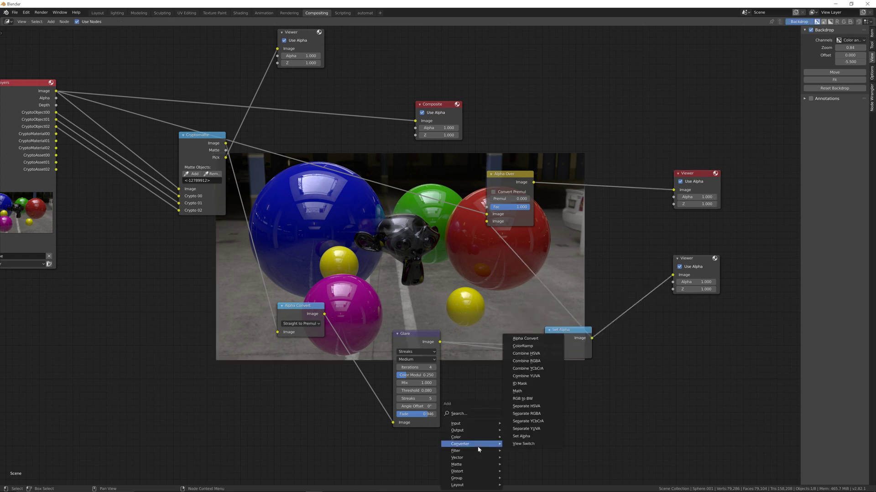
pyautogui.write('smixr')
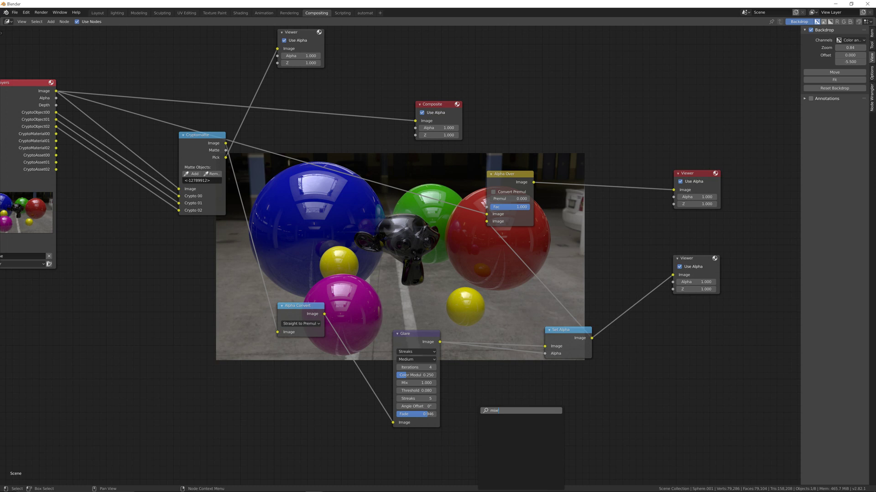
pyautogui.press('BackSpace')
pyautogui.press('Return')
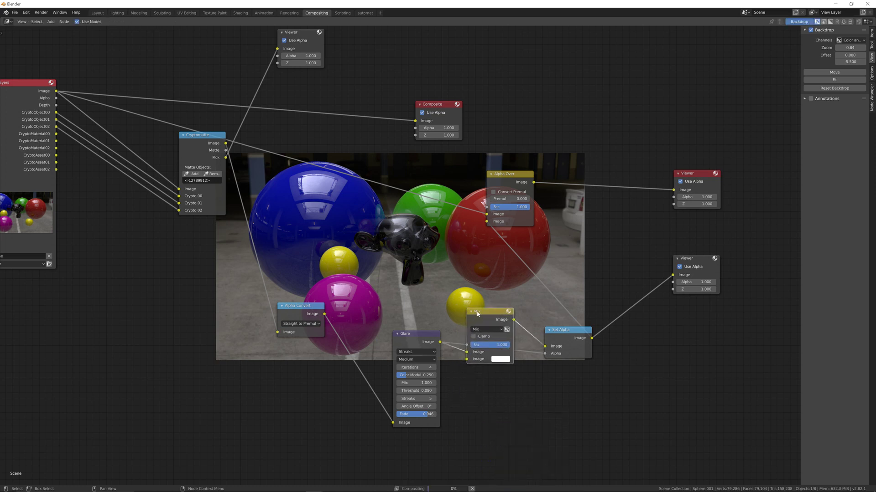
pyautogui.click(481, 356)
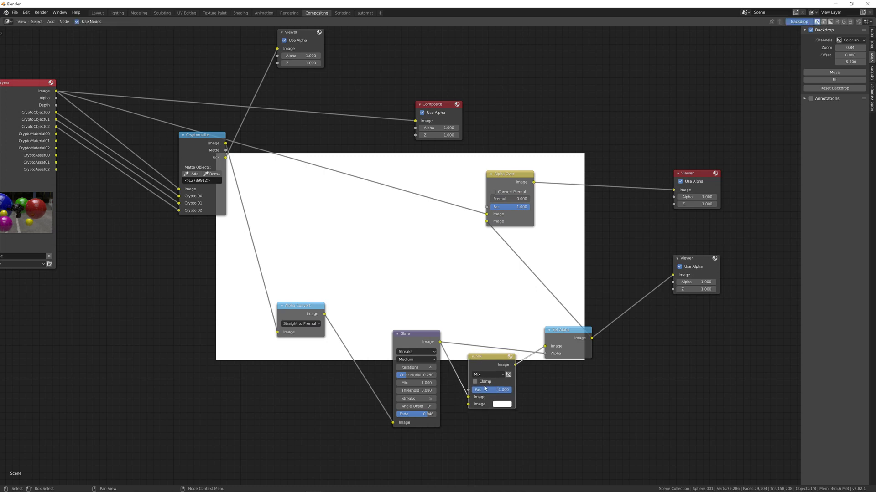
# - Add a Value node feeding the Mix node's second Image input and switch the Mix node's blend mode to Multiply
pyautogui.hotkey('shift', 'a')
pyautogui.moveTo(378, 468)
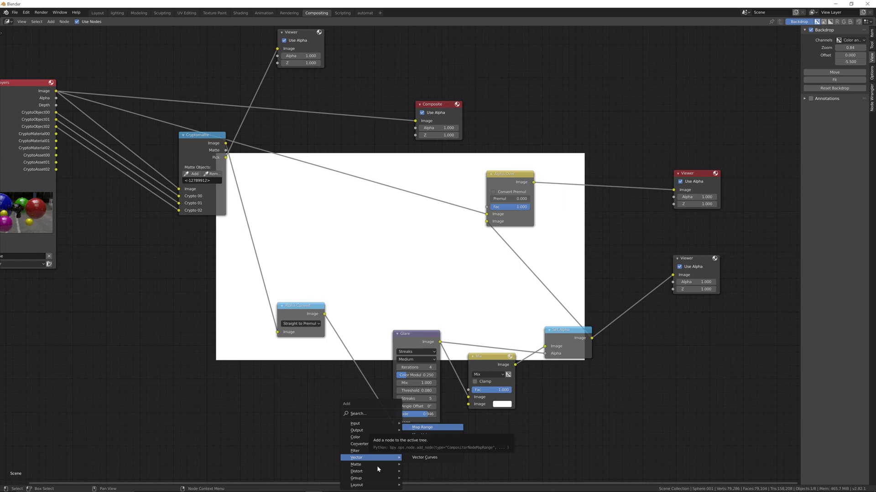
pyautogui.write('svalue')
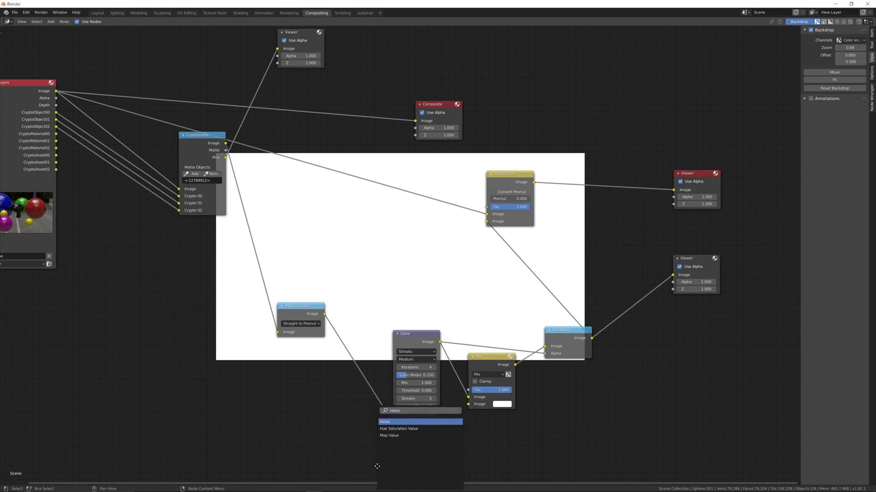
pyautogui.press('Return')
pyautogui.click(431, 461)
pyautogui.moveTo(431, 458); pyautogui.dragTo(469, 404)
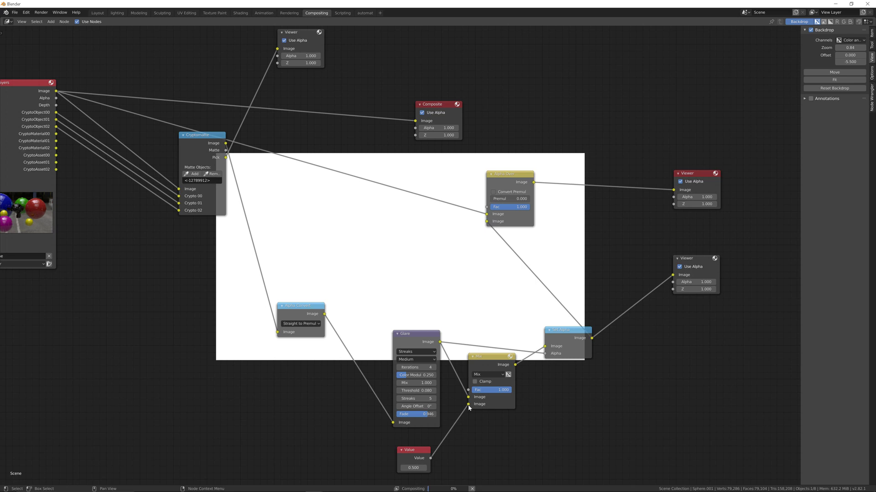
pyautogui.click(495, 376)
pyautogui.click(481, 349)
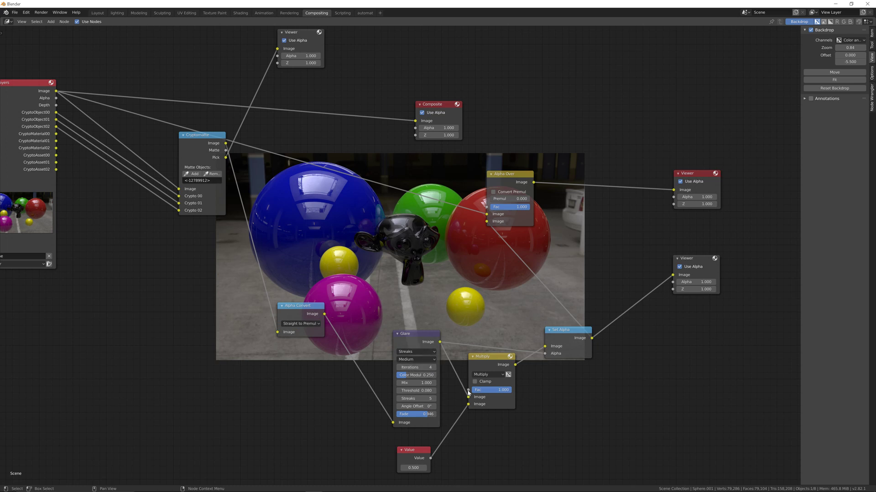
# - Set the Value node to 10 to intensify the glare and reduce the Glare node's Fade to 0.900
pyautogui.click(413, 468)
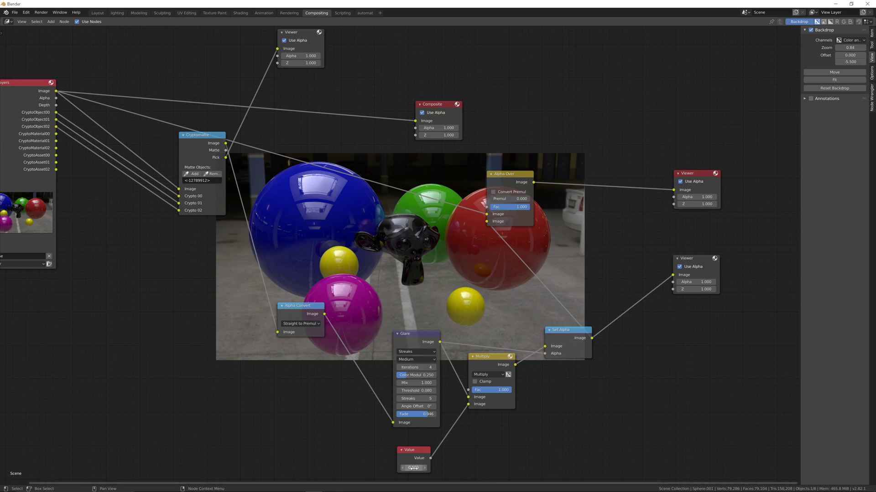
pyautogui.write('10')
pyautogui.press('Return')
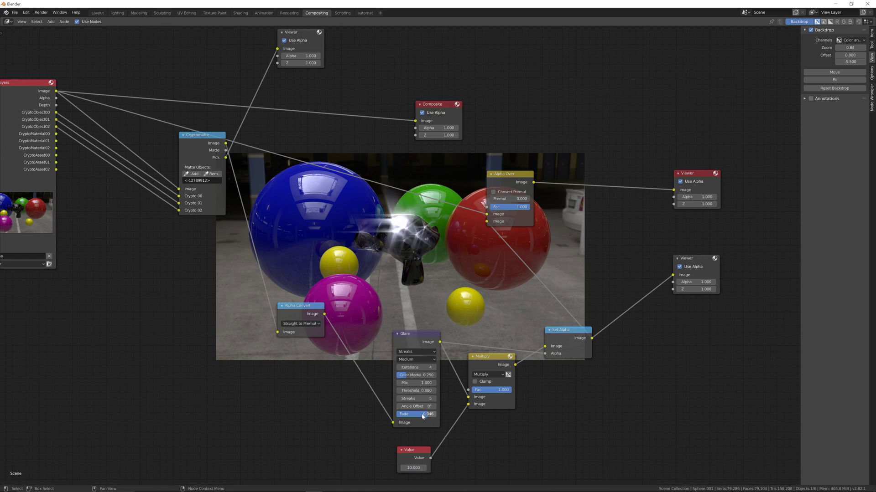
pyautogui.moveTo(422, 414); pyautogui.dragTo(416, 416)
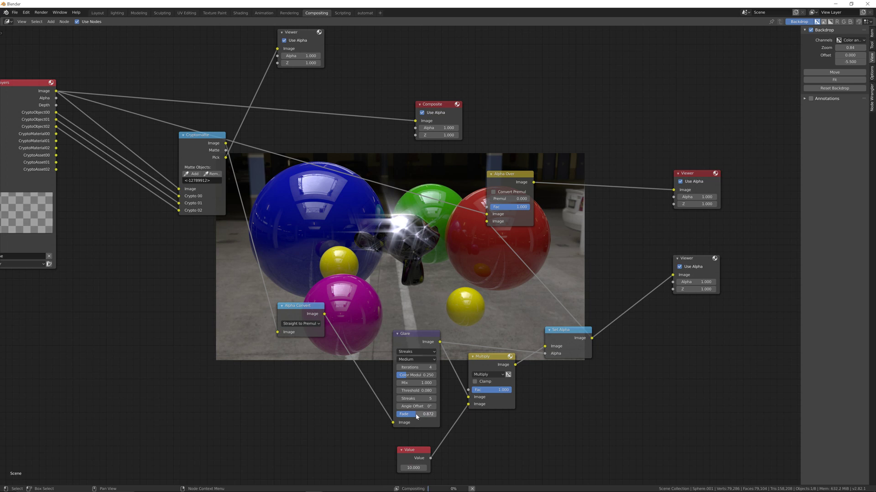
pyautogui.moveTo(417, 416); pyautogui.dragTo(420, 416)
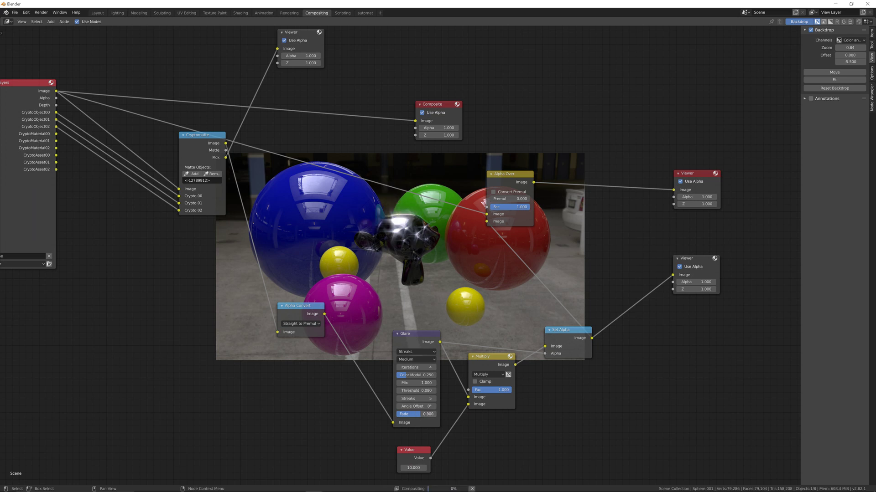
# - Try a Threshold of 0 on the Glare node to compare its effect on the monkey head
pyautogui.click(416, 390)
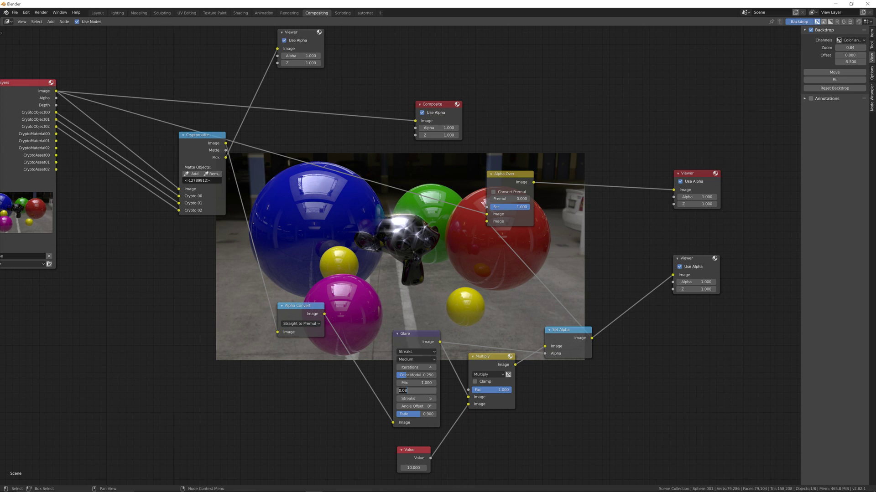
pyautogui.write('0')
pyautogui.press('Return')
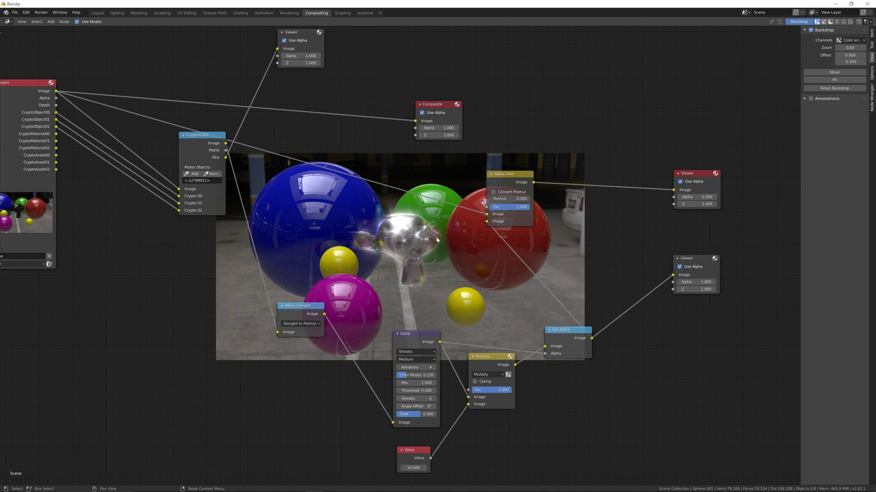
pyautogui.click(409, 390)
pyautogui.press('BackSpace')
pyautogui.press('Return')
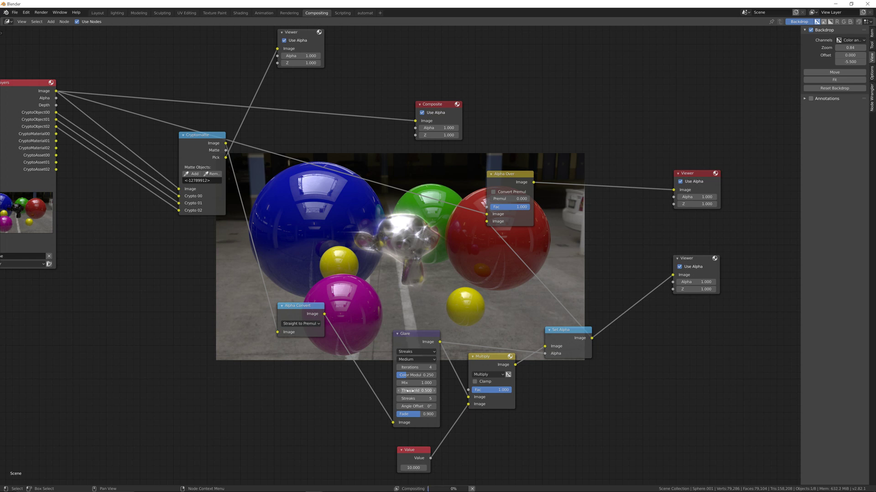
# - Set the Glare node's Threshold to 0.1
pyautogui.click(411, 390)
pyautogui.write('.1')
pyautogui.press('Return')
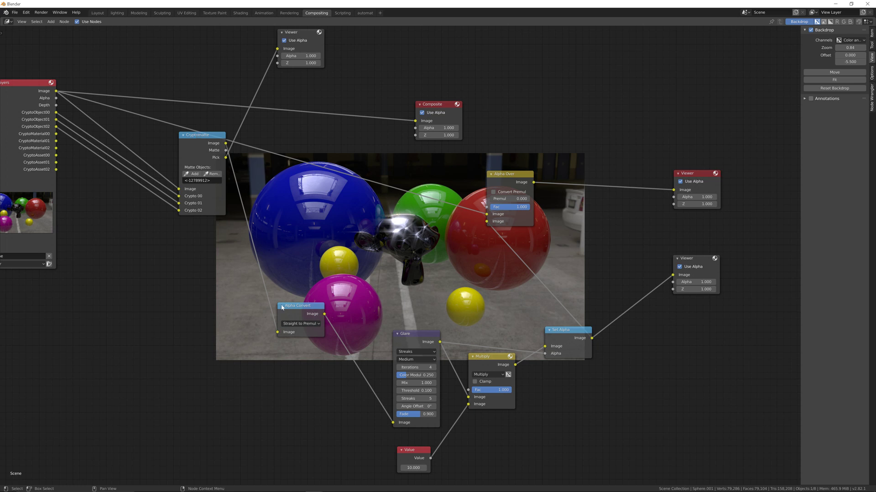
pyautogui.scroll(-3, 521, 272)
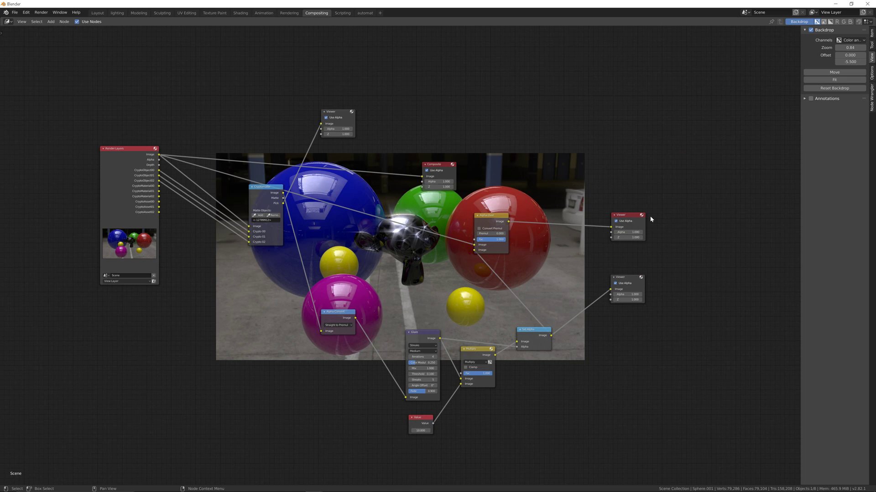
pyautogui.moveTo(458, 264); pyautogui.dragTo(452, 265, button='middle')
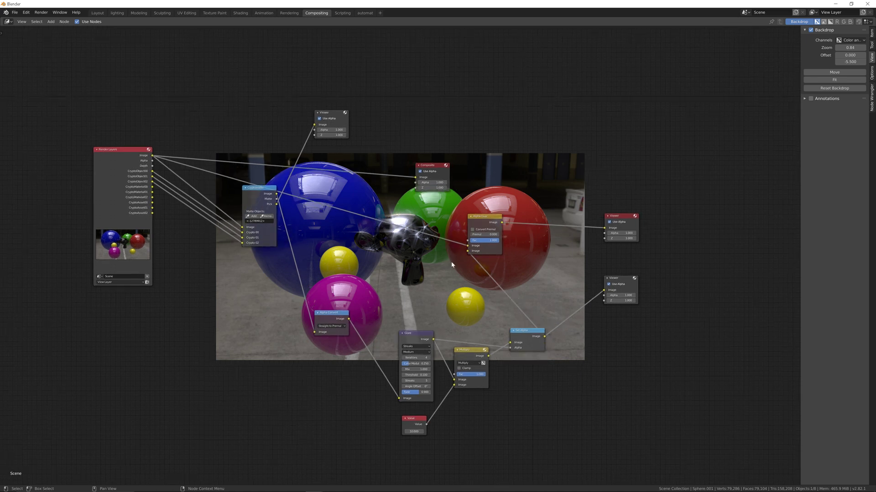